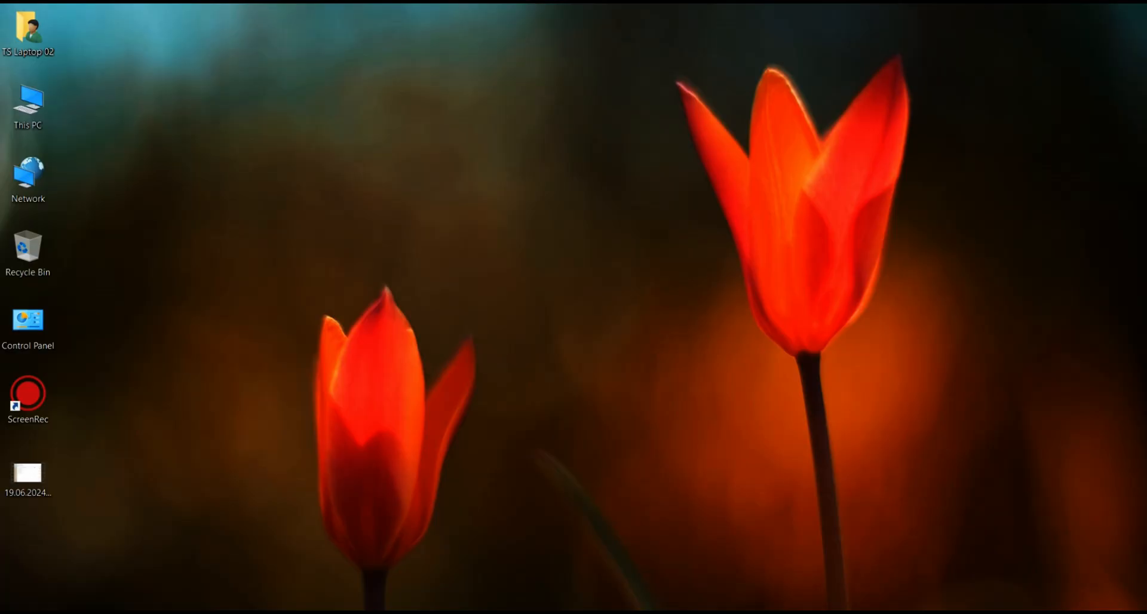
Open the Virus & threat protection area of Windows Security from the Update & Security section of Windows Settings
{"action": "key", "text": "super"}
{"action": "type", "text": "settin"}
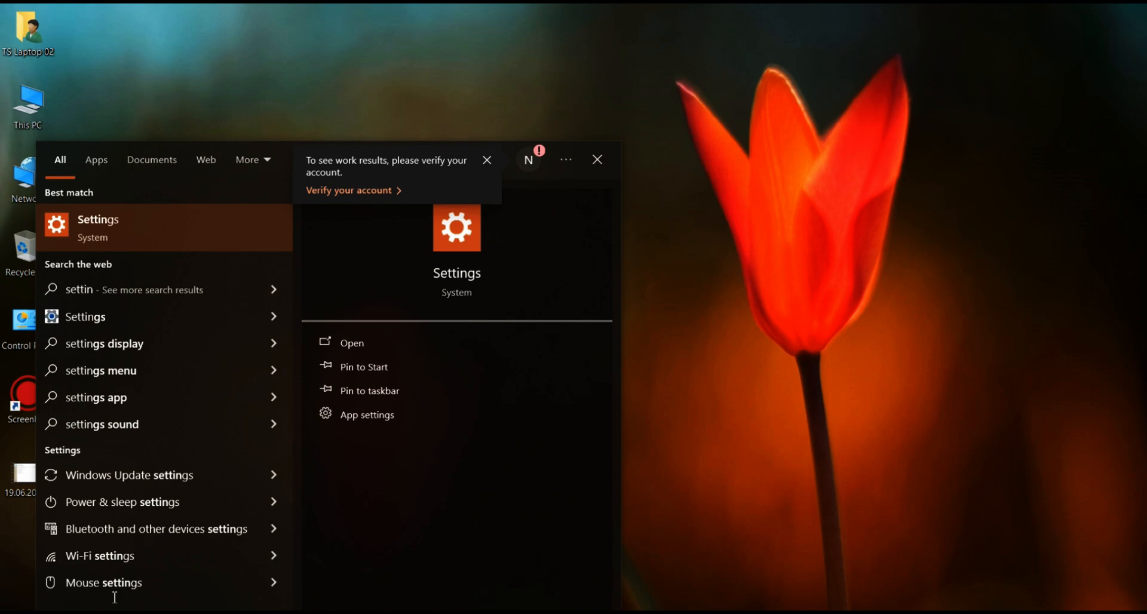
{"action": "left_click", "coordinate": [201, 236]}
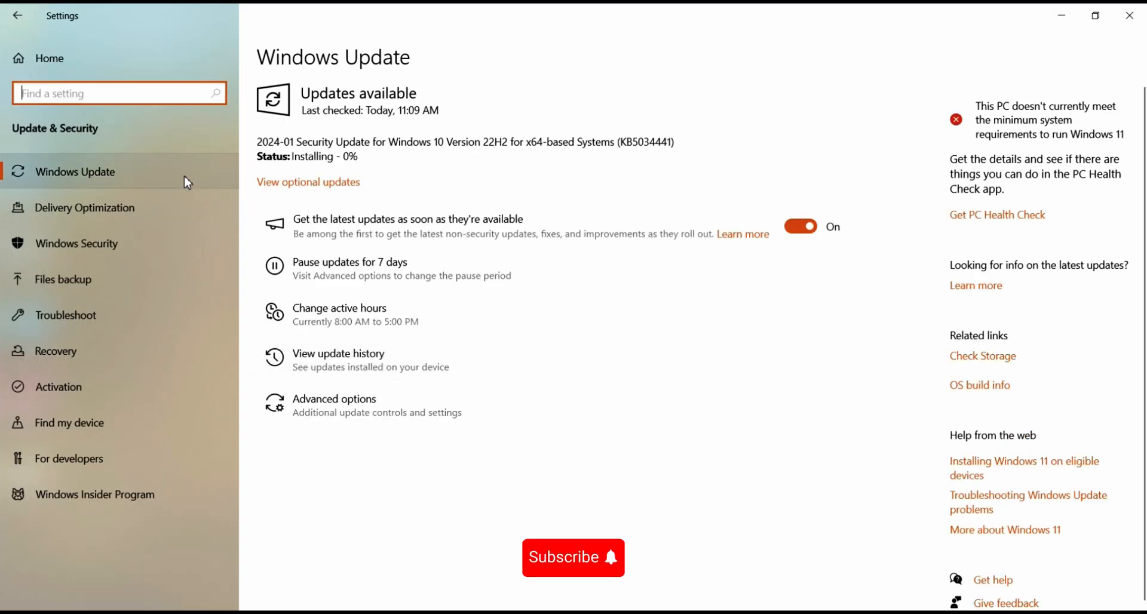
{"action": "left_click", "coordinate": [123, 249]}
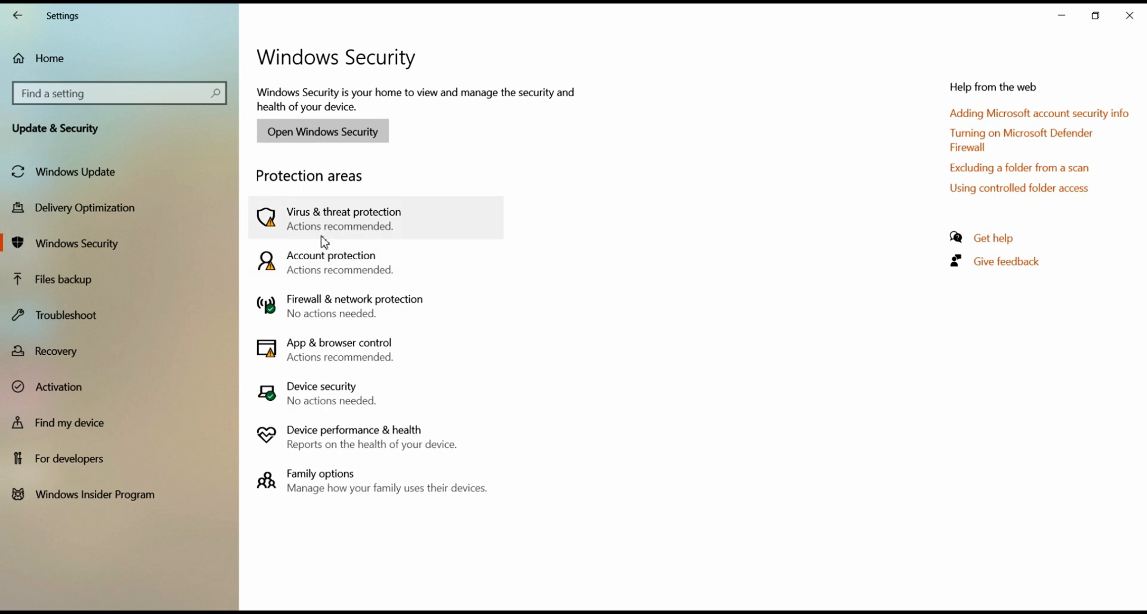
{"action": "left_click", "coordinate": [381, 230]}
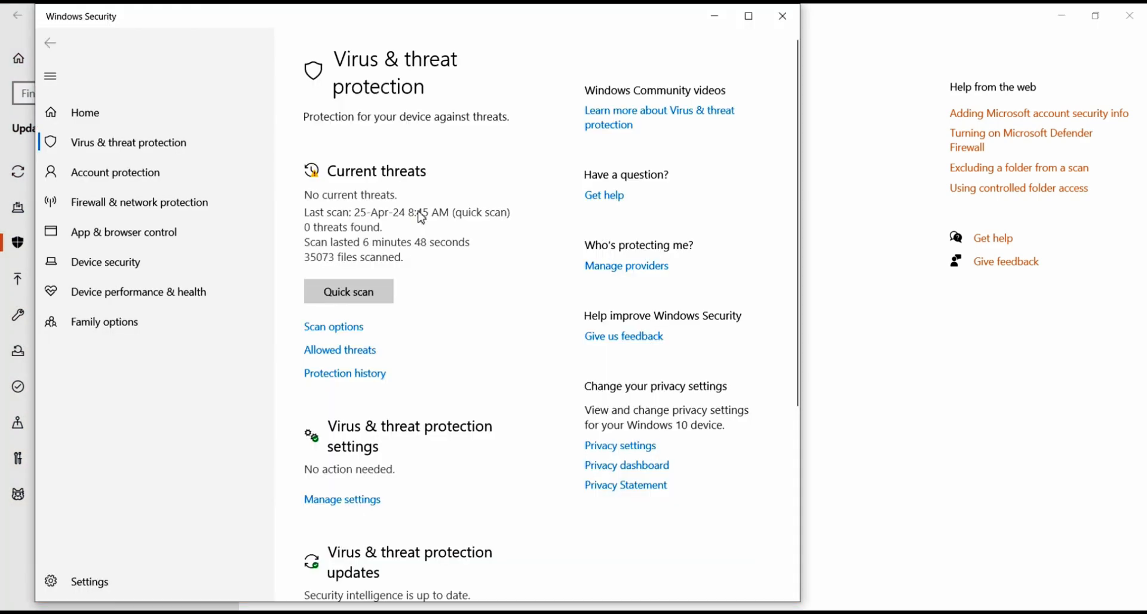
Turn on Controlled folder access under the Virus & threat protection settings and allow the change
{"action": "left_click", "coordinate": [370, 503]}
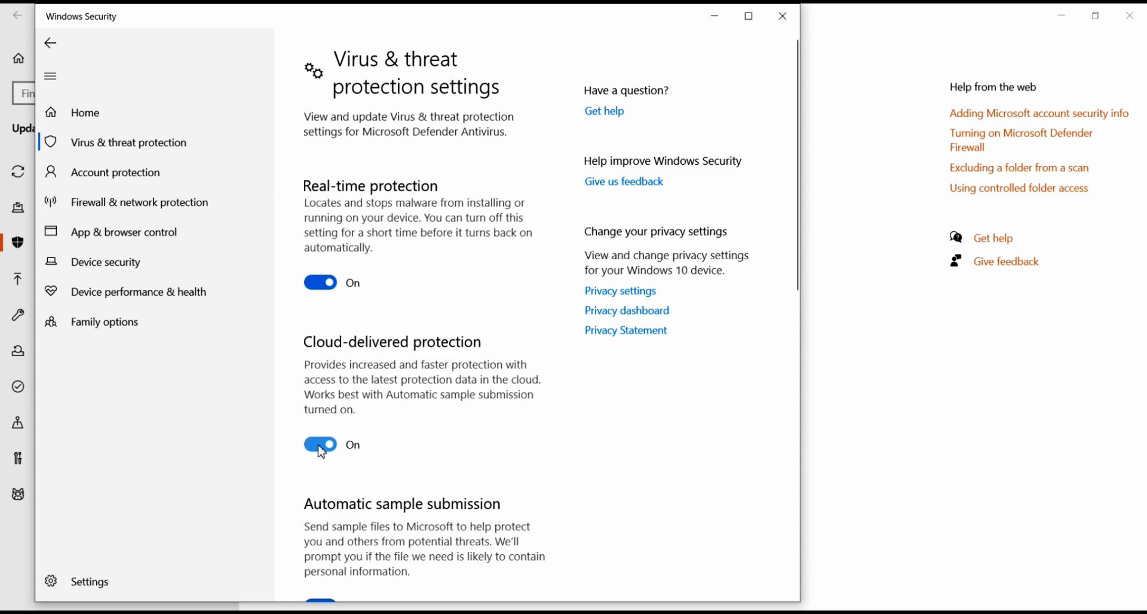
{"action": "scroll", "coordinate": [321, 453], "scroll_direction": "down", "scroll_amount": 3}
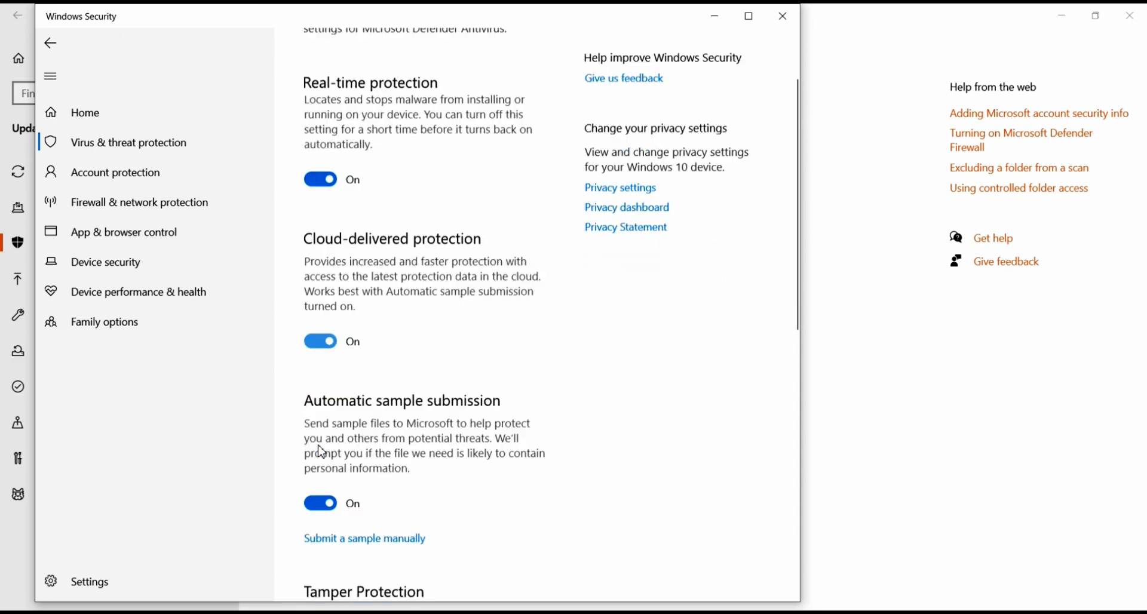
{"action": "scroll", "coordinate": [320, 443], "scroll_direction": "down", "scroll_amount": 4}
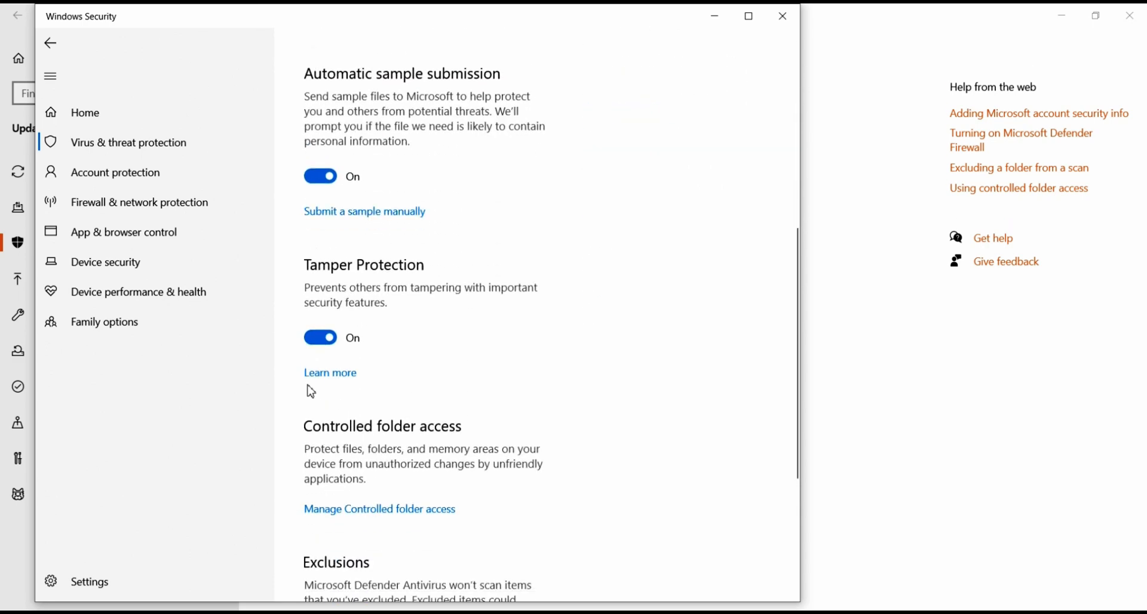
{"action": "scroll", "coordinate": [322, 341], "scroll_direction": "down", "scroll_amount": 3}
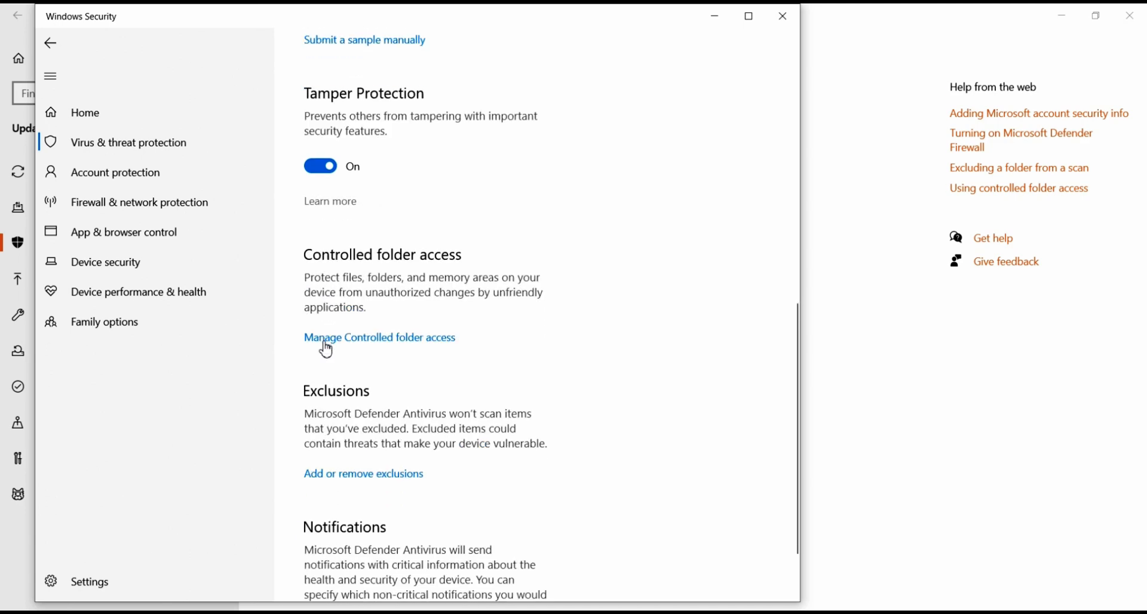
{"action": "left_click", "coordinate": [409, 339]}
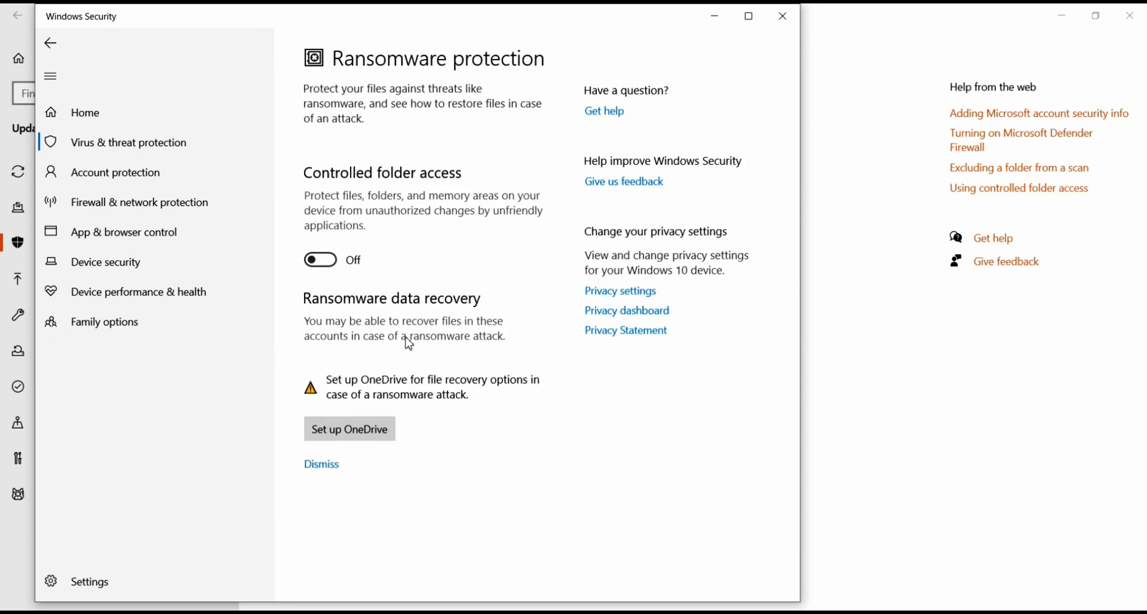
{"action": "left_click", "coordinate": [323, 261]}
{"action": "left_click", "coordinate": [502, 417]}
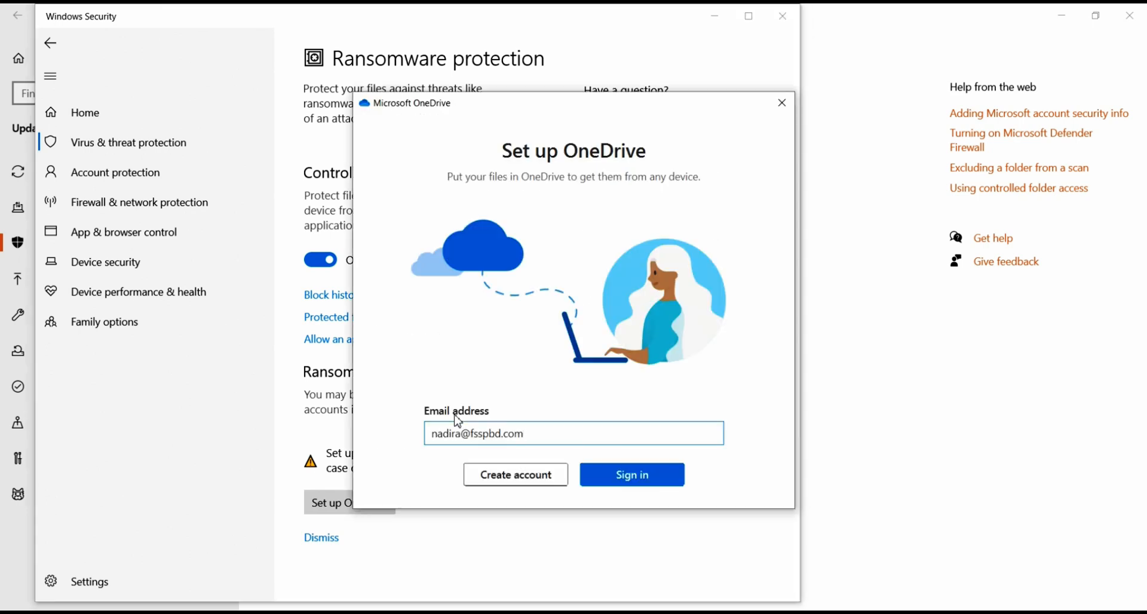
{"action": "double_click", "coordinate": [463, 435]}
{"action": "left_click_drag", "start_coordinate": [548, 441], "coordinate": [410, 428]}
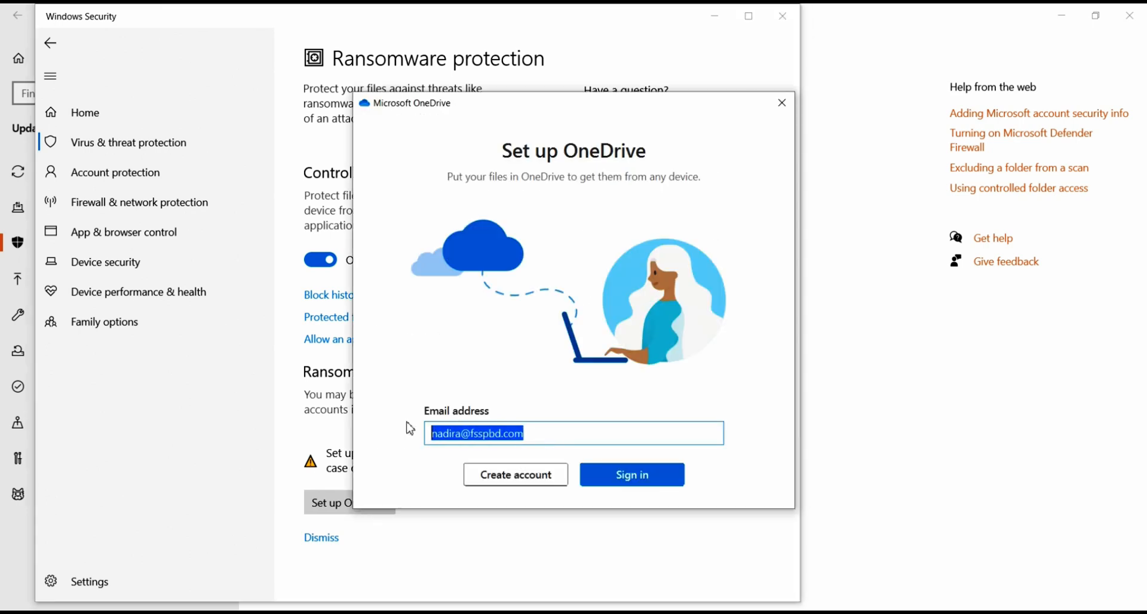
{"action": "key", "text": "BackSpace"}
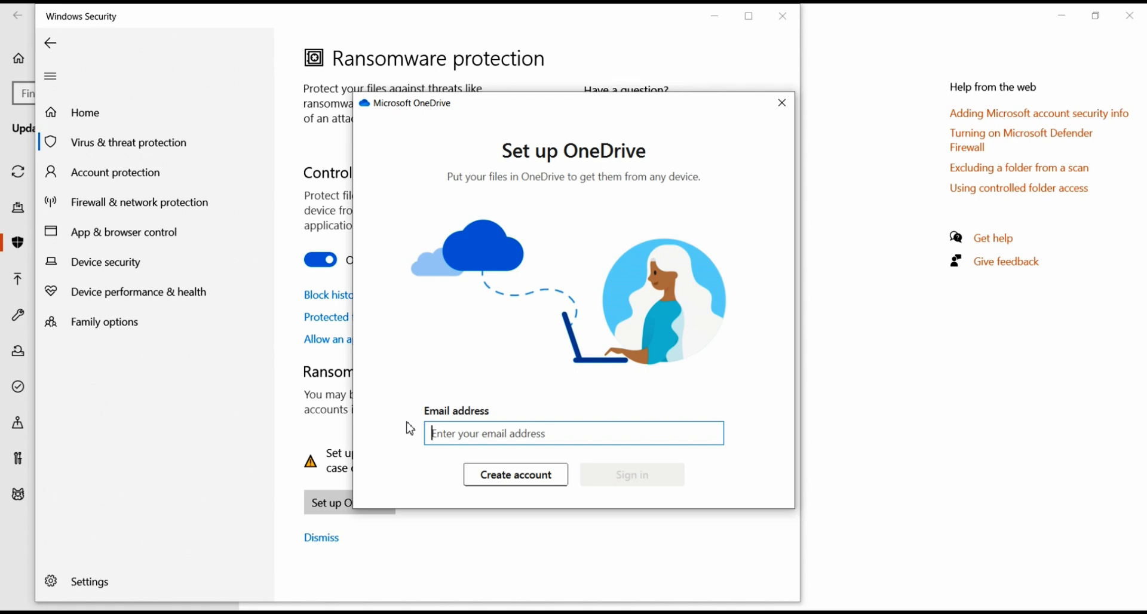
{"action": "left_click", "coordinate": [783, 103]}
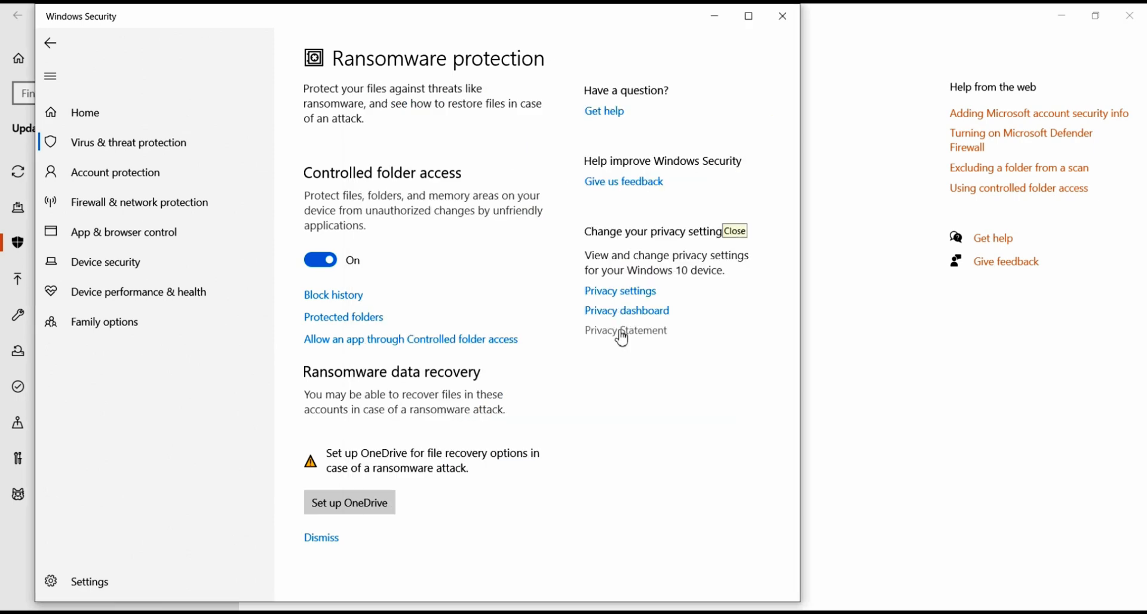
Review the general Windows privacy options, and turn on the potentially unwanted app blocking of Reputation-based protection in App & browser control
{"action": "left_click", "coordinate": [635, 293]}
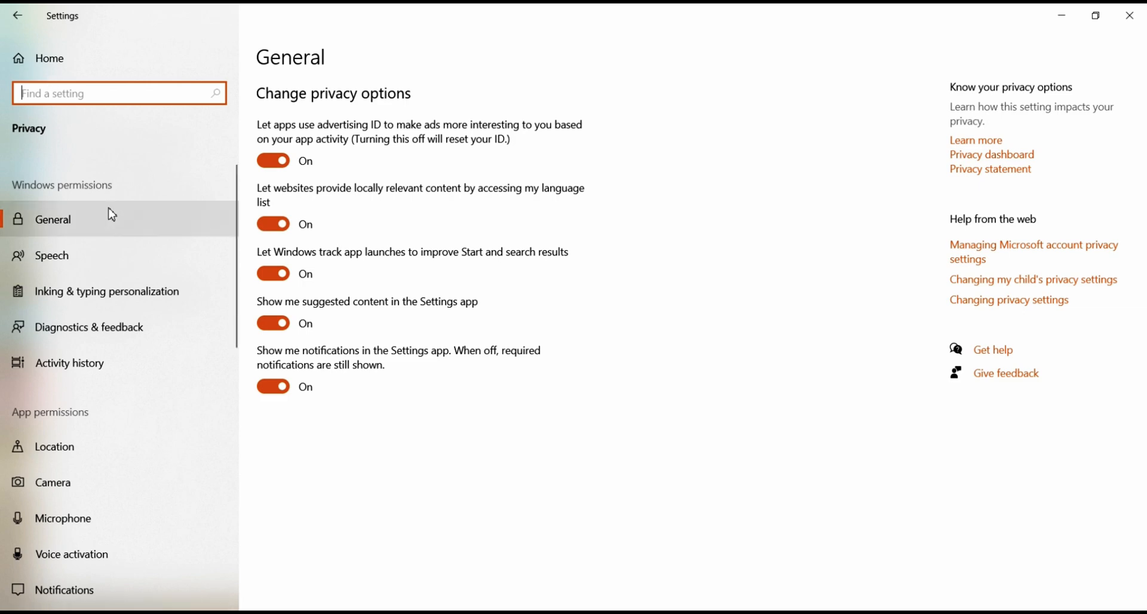
{"action": "left_click", "coordinate": [18, 16]}
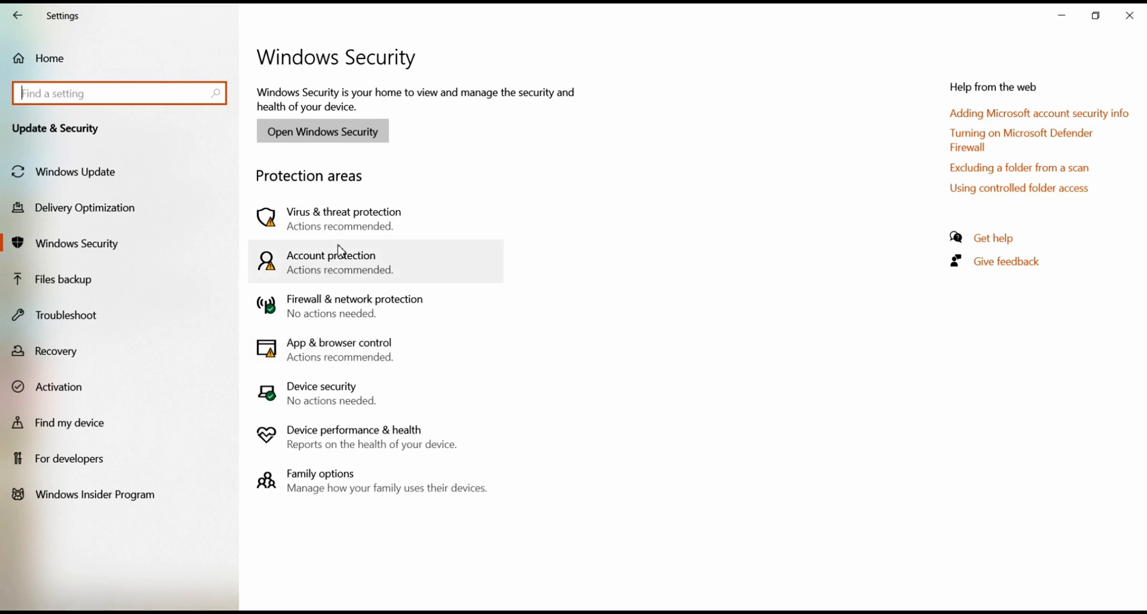
{"action": "left_click", "coordinate": [325, 356]}
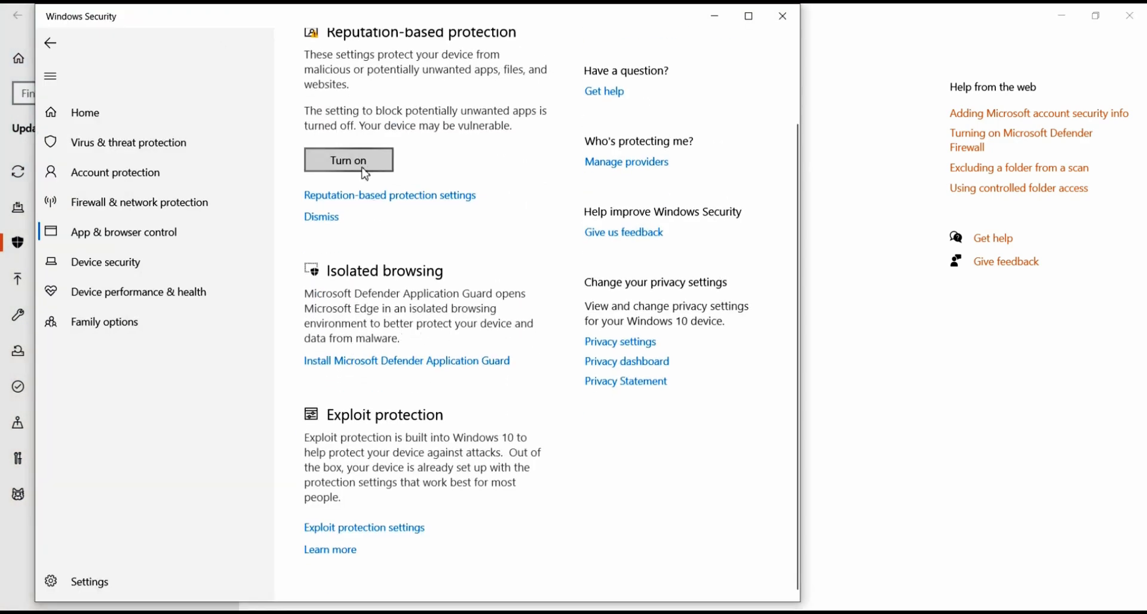
{"action": "left_click", "coordinate": [360, 170]}
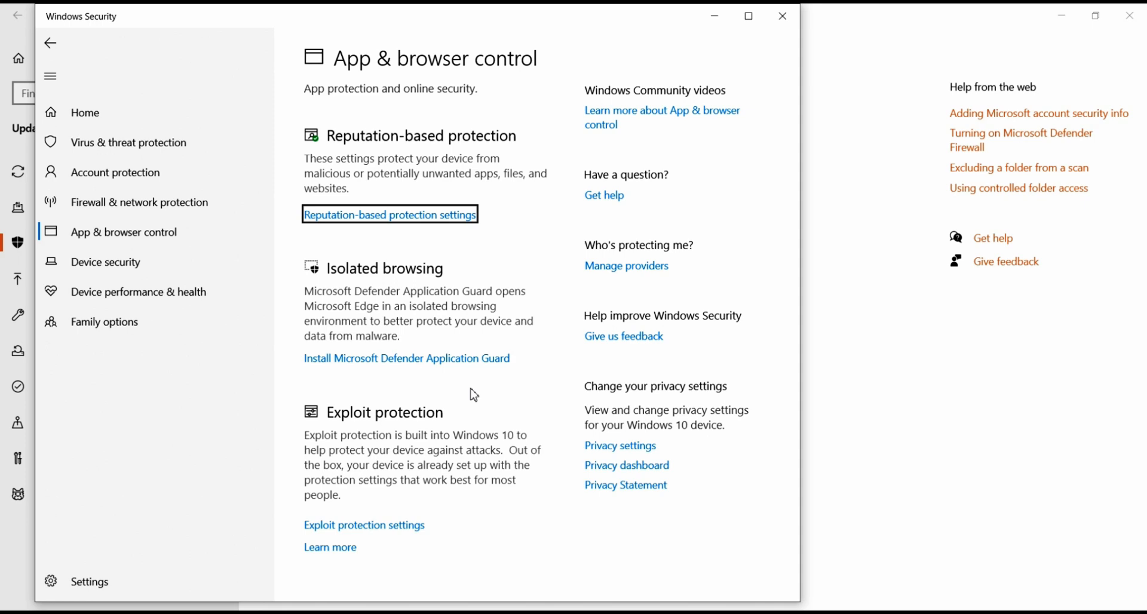
Examine the Windows features offered for installing Microsoft Defender Application Guard, and leave the list without applying changes
{"action": "left_click", "coordinate": [475, 364]}
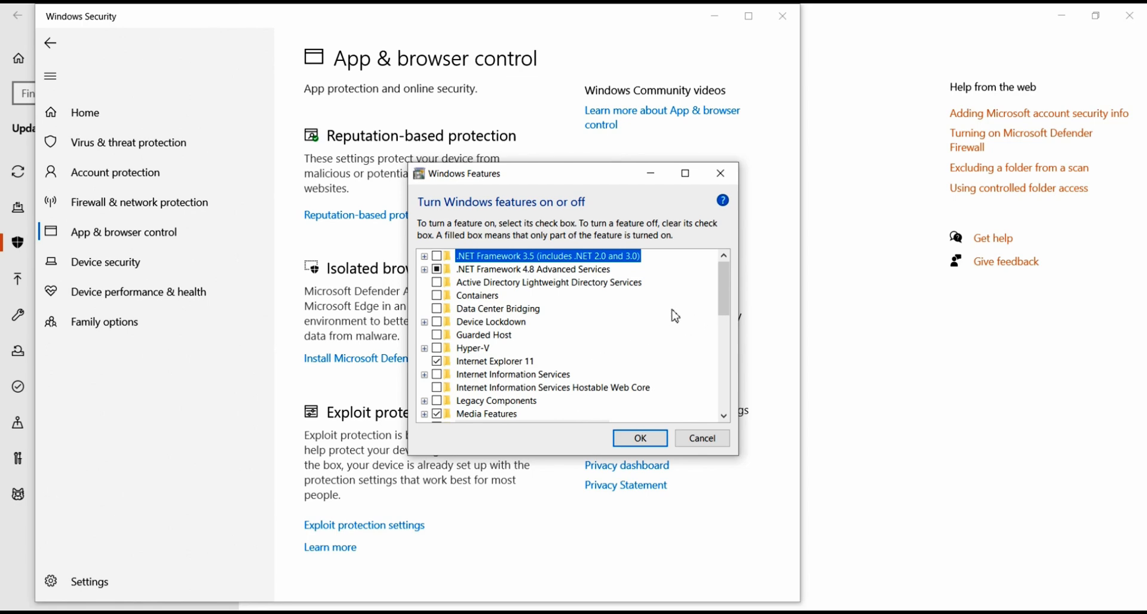
{"action": "left_click_drag", "start_coordinate": [724, 302], "coordinate": [731, 258]}
{"action": "mouse_move", "coordinate": [442, 395]}
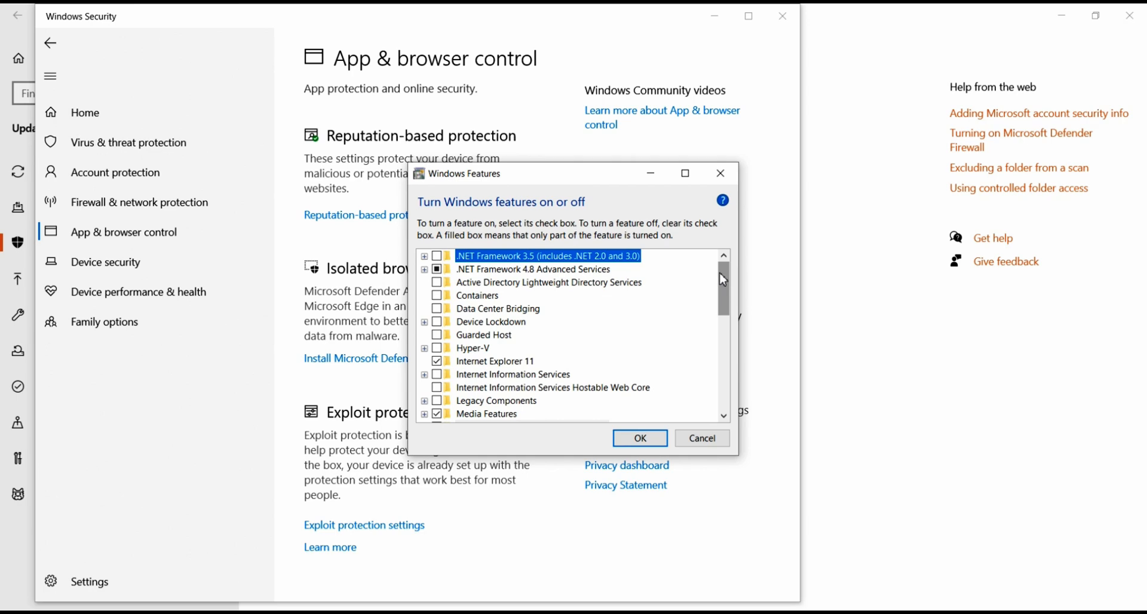
{"action": "left_click_drag", "start_coordinate": [723, 281], "coordinate": [729, 315]}
{"action": "left_click", "coordinate": [424, 270]}
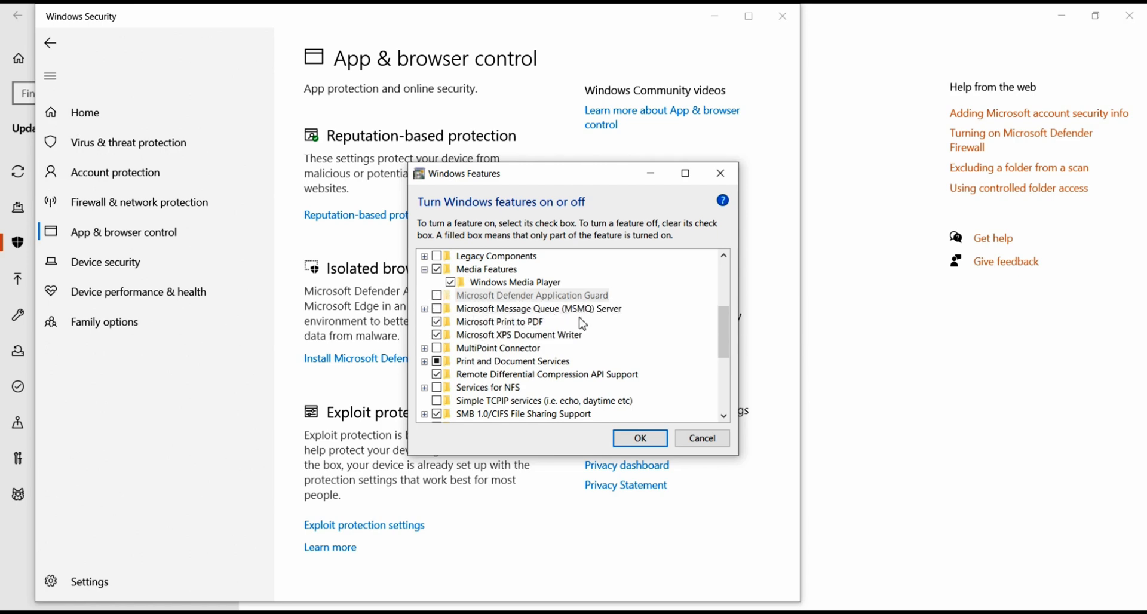
{"action": "scroll", "coordinate": [673, 373], "scroll_direction": "up", "scroll_amount": 1}
{"action": "left_click_drag", "start_coordinate": [725, 325], "coordinate": [735, 401]}
{"action": "scroll", "coordinate": [735, 388], "scroll_direction": "up", "scroll_amount": 10}
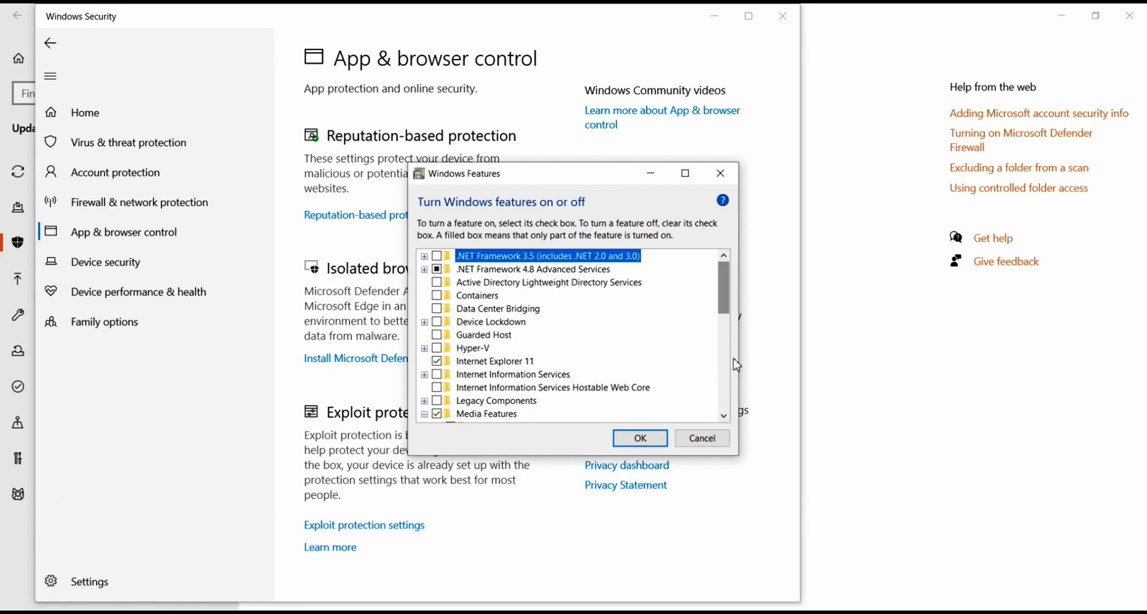
{"action": "left_click", "coordinate": [703, 439]}
Check the Microsoft Defender Firewall settings of the domain, private and public networks
{"action": "left_click", "coordinate": [141, 203]}
{"action": "left_click", "coordinate": [397, 173]}
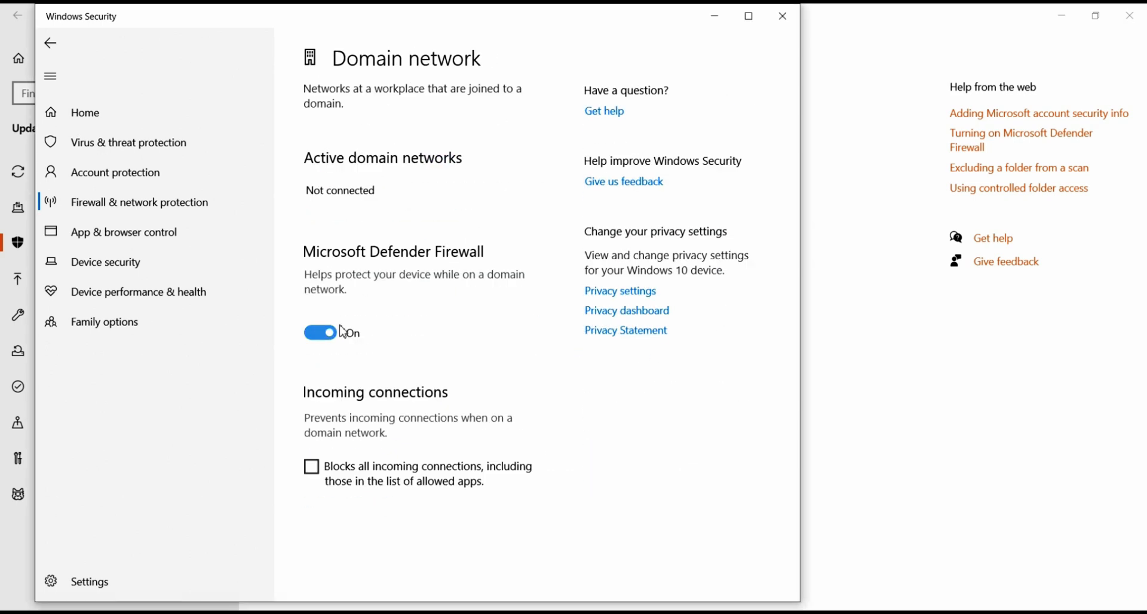
{"action": "left_click", "coordinate": [50, 43]}
{"action": "left_click", "coordinate": [400, 251]}
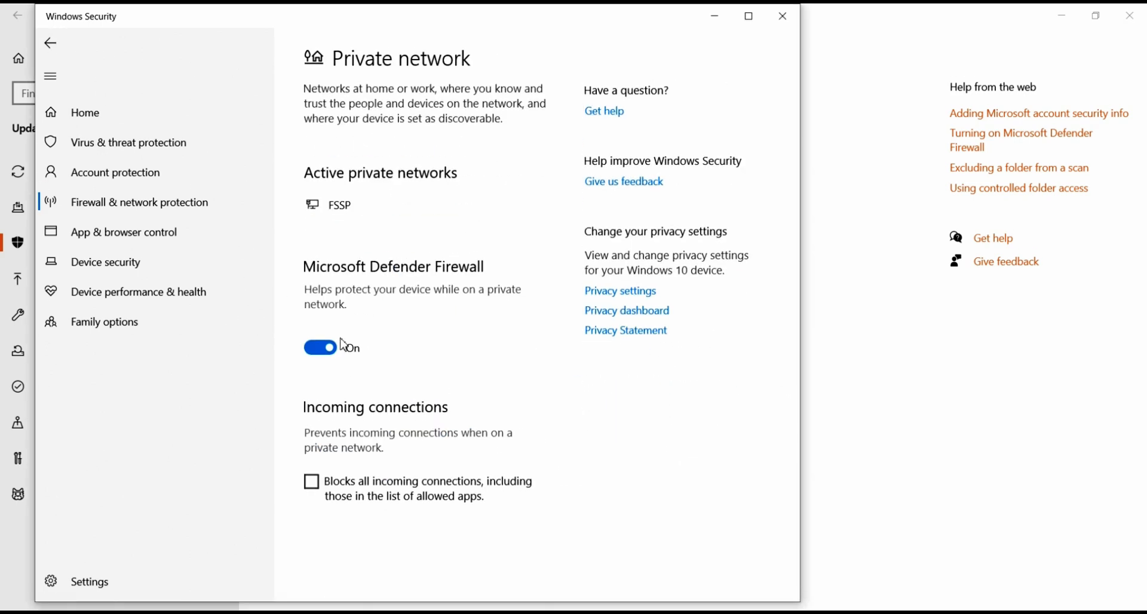
{"action": "left_click", "coordinate": [60, 45]}
{"action": "left_click", "coordinate": [377, 326]}
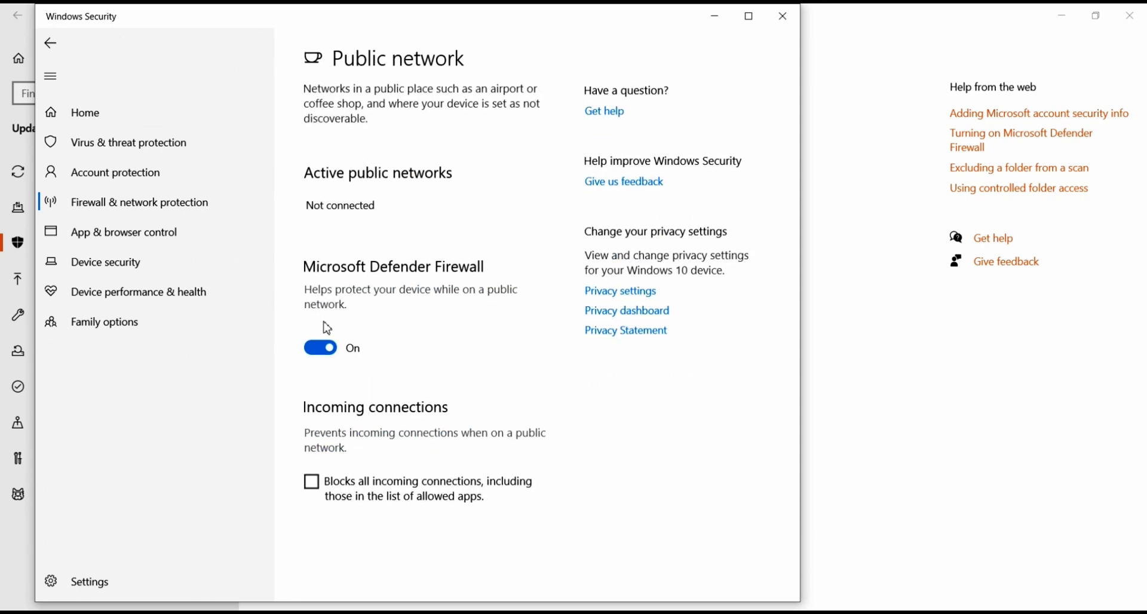
{"action": "left_click", "coordinate": [50, 43]}
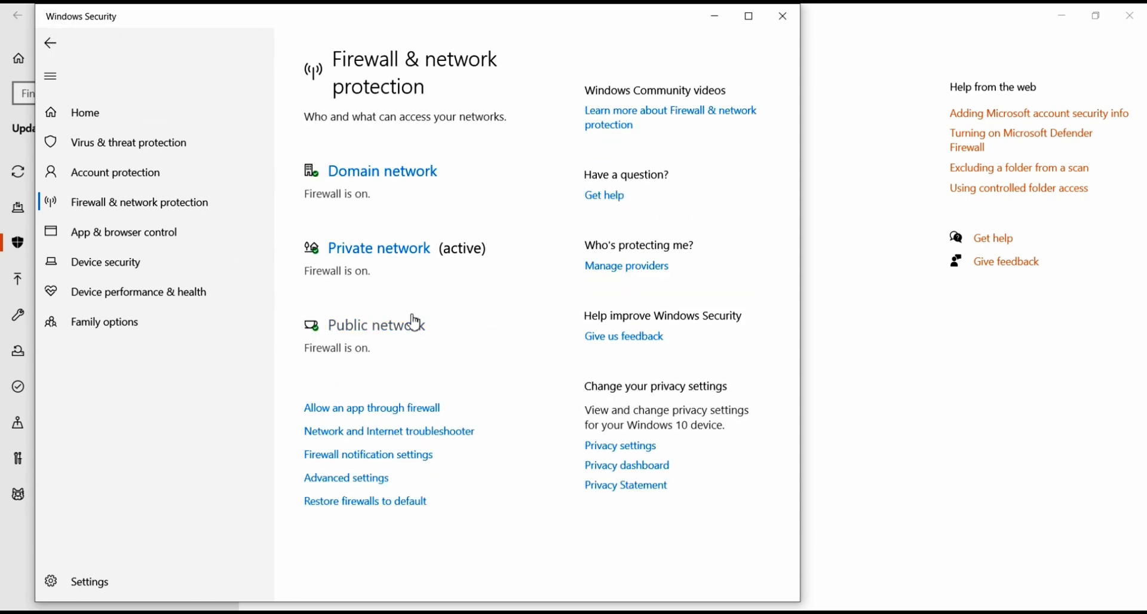
Unlock the firewall's allowed apps list for editing and review its entries, including Remote Desktop and Windows Remote Management
{"action": "left_click", "coordinate": [404, 408]}
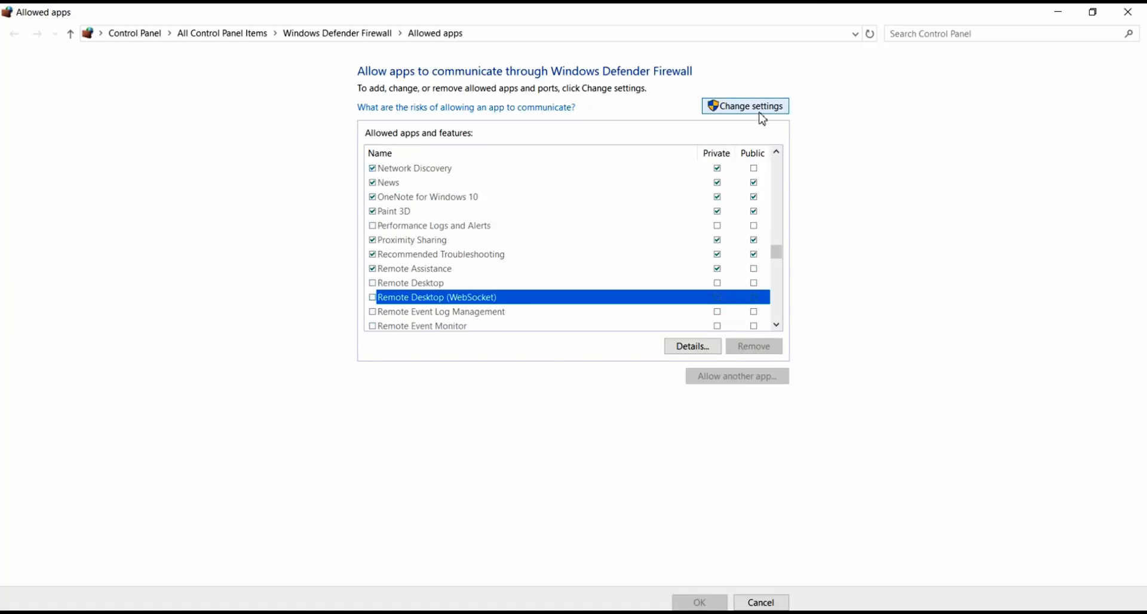
{"action": "left_click", "coordinate": [761, 108]}
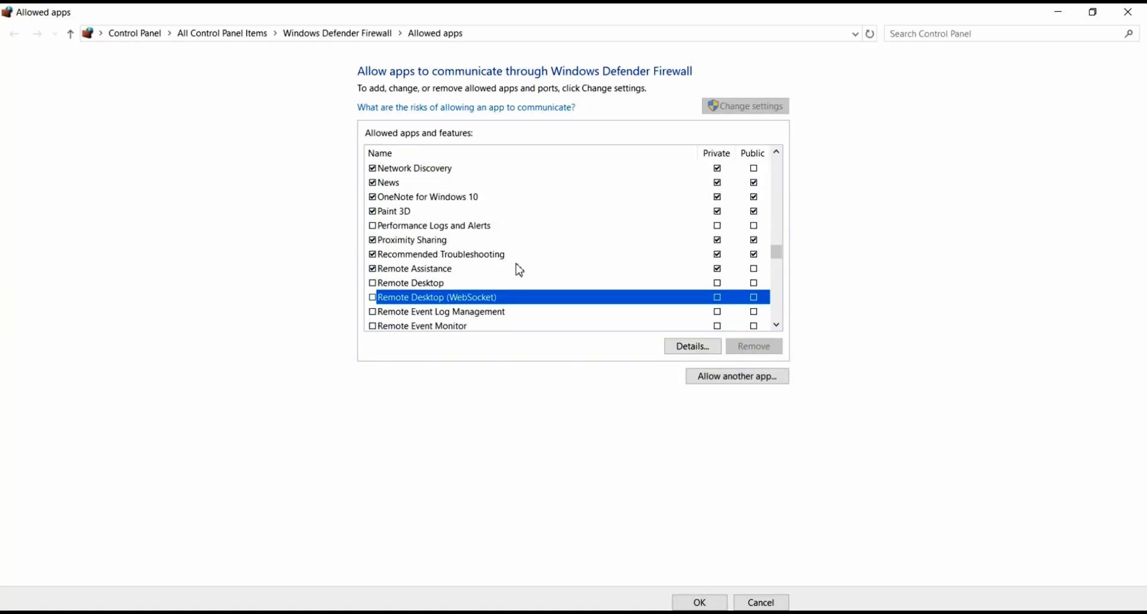
{"action": "left_click", "coordinate": [373, 284]}
{"action": "left_click", "coordinate": [373, 297]}
{"action": "left_click_drag", "start_coordinate": [777, 255], "coordinate": [778, 307]}
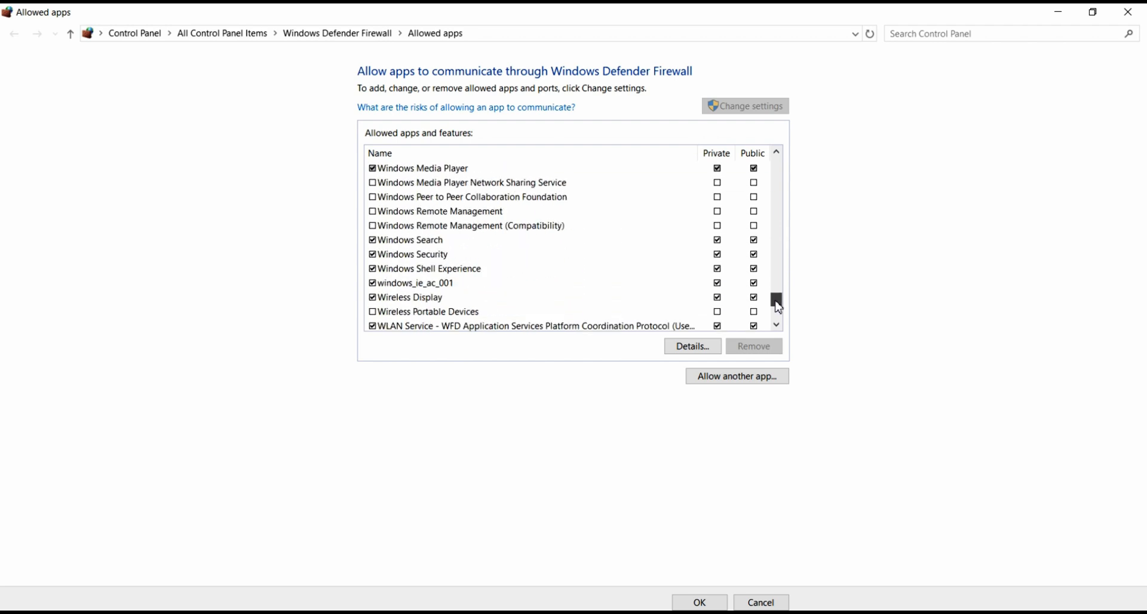
{"action": "left_click", "coordinate": [373, 226]}
{"action": "left_click_drag", "start_coordinate": [778, 303], "coordinate": [784, 162]}
{"action": "left_click", "coordinate": [372, 226]}
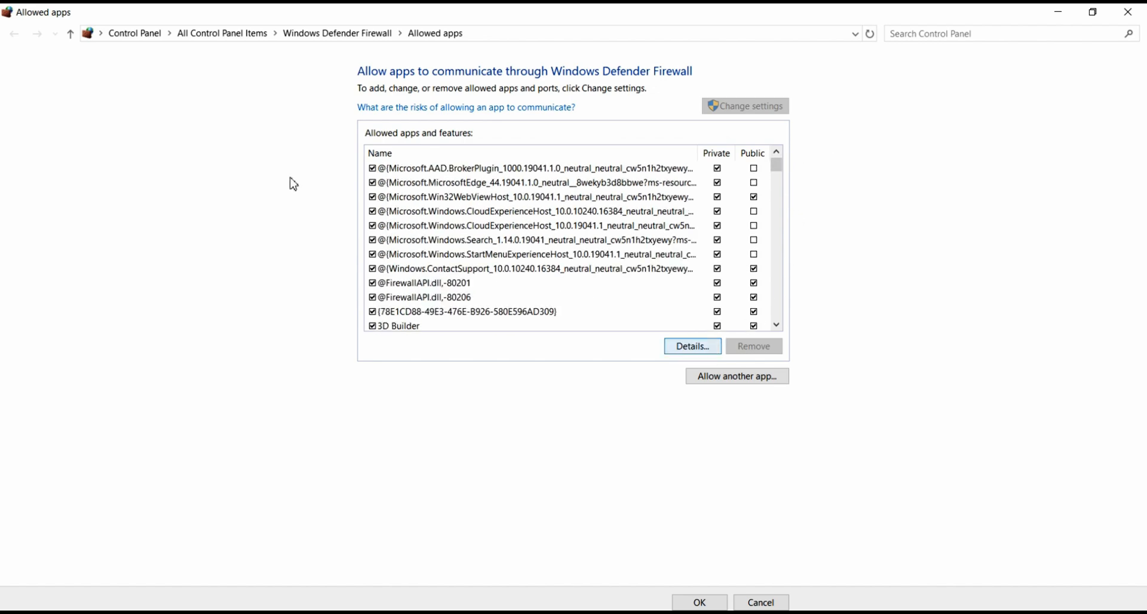
Check the Windows Defender Firewall on/off settings for private and public networks, and return to the firewall overview
{"action": "left_click", "coordinate": [328, 36]}
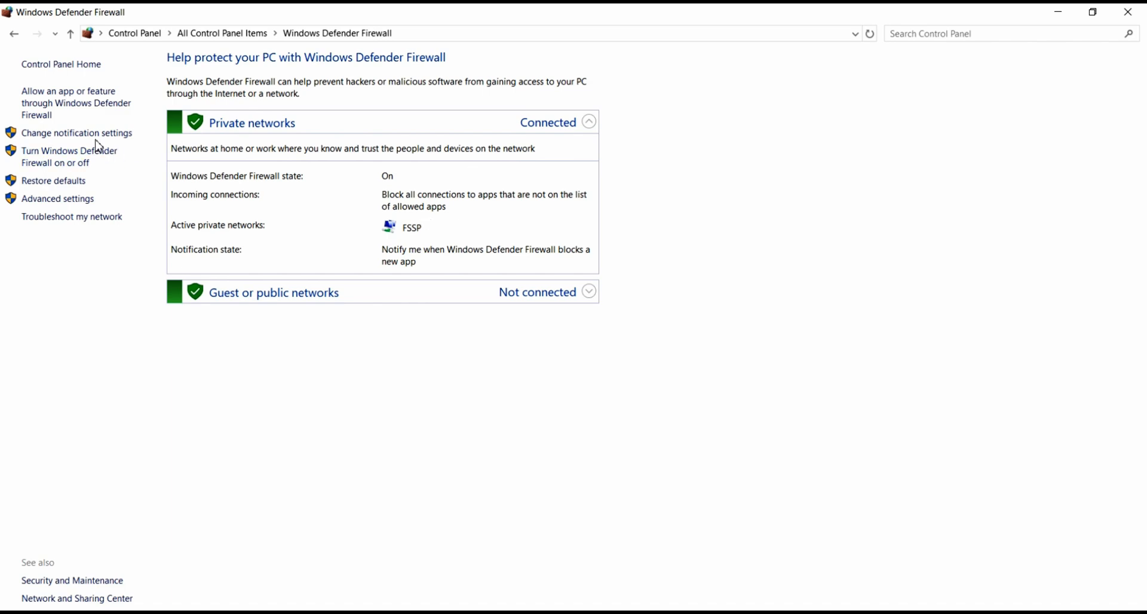
{"action": "left_click", "coordinate": [68, 163]}
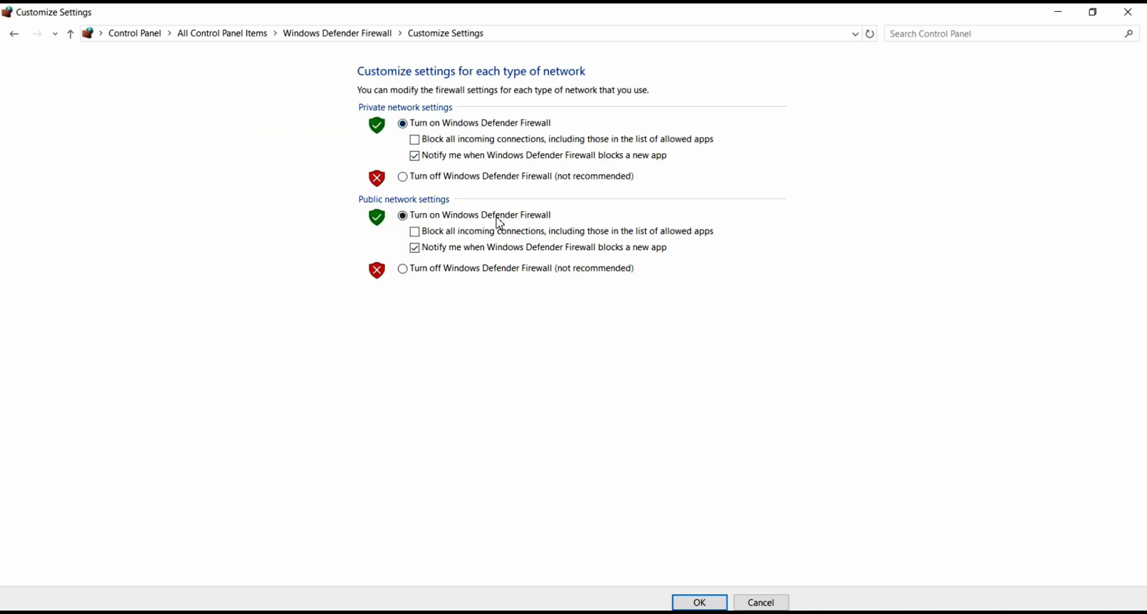
{"action": "left_click", "coordinate": [405, 217]}
{"action": "left_click", "coordinate": [15, 37]}
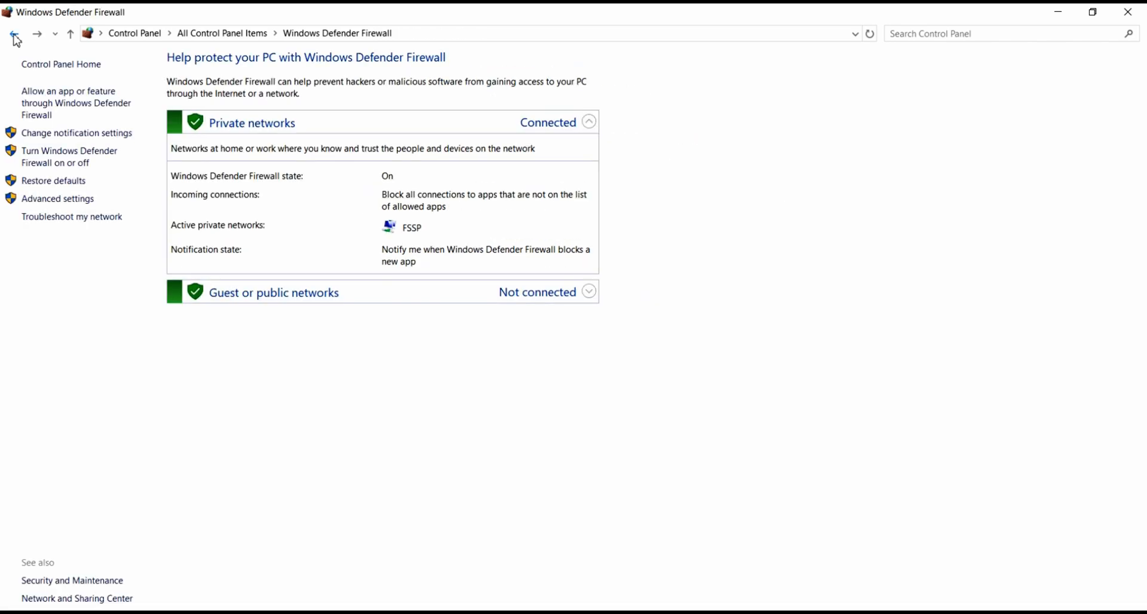
Look through the apps allowed through the firewall again and return to Firewall & network protection in Windows Security
{"action": "left_click", "coordinate": [64, 102]}
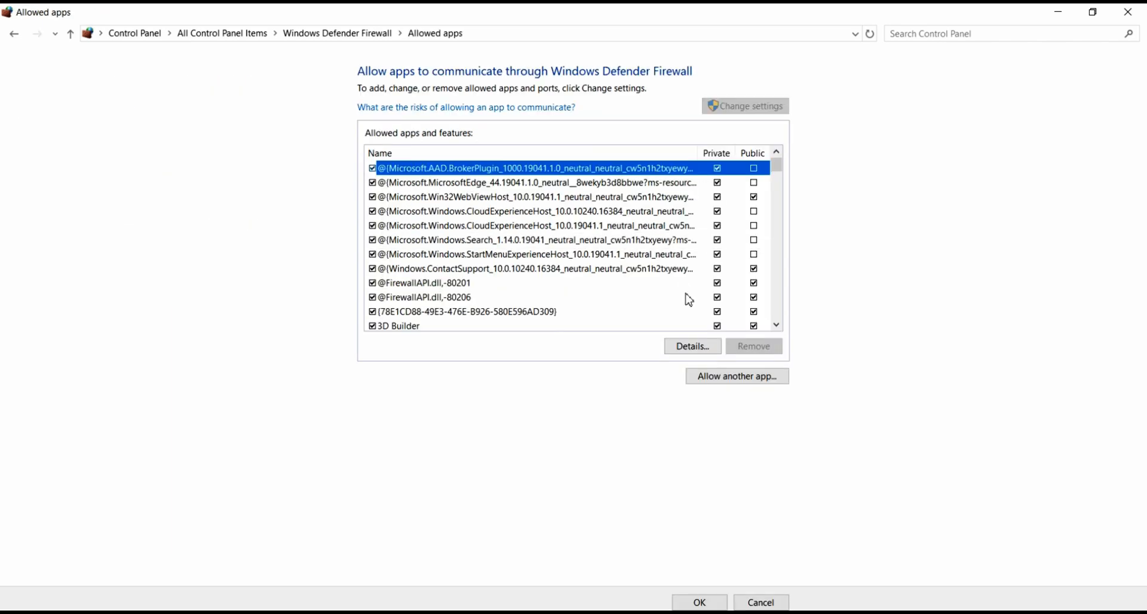
{"action": "scroll", "coordinate": [687, 299], "scroll_direction": "down", "scroll_amount": 5}
{"action": "scroll", "coordinate": [684, 297], "scroll_direction": "up", "scroll_amount": 1}
{"action": "left_click", "coordinate": [14, 34]}
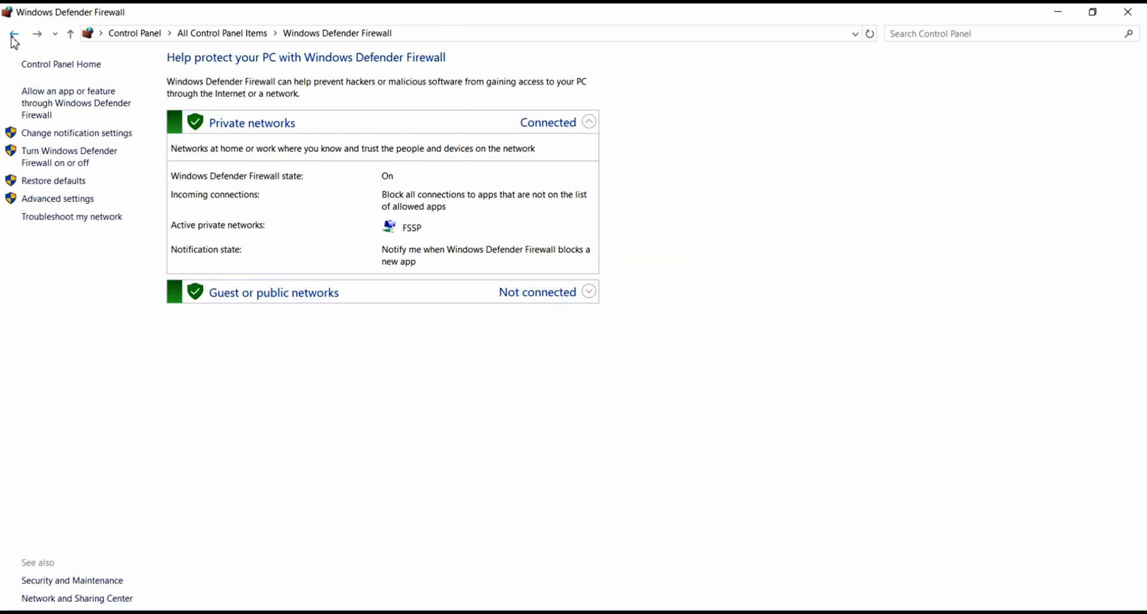
{"action": "left_click", "coordinate": [13, 37]}
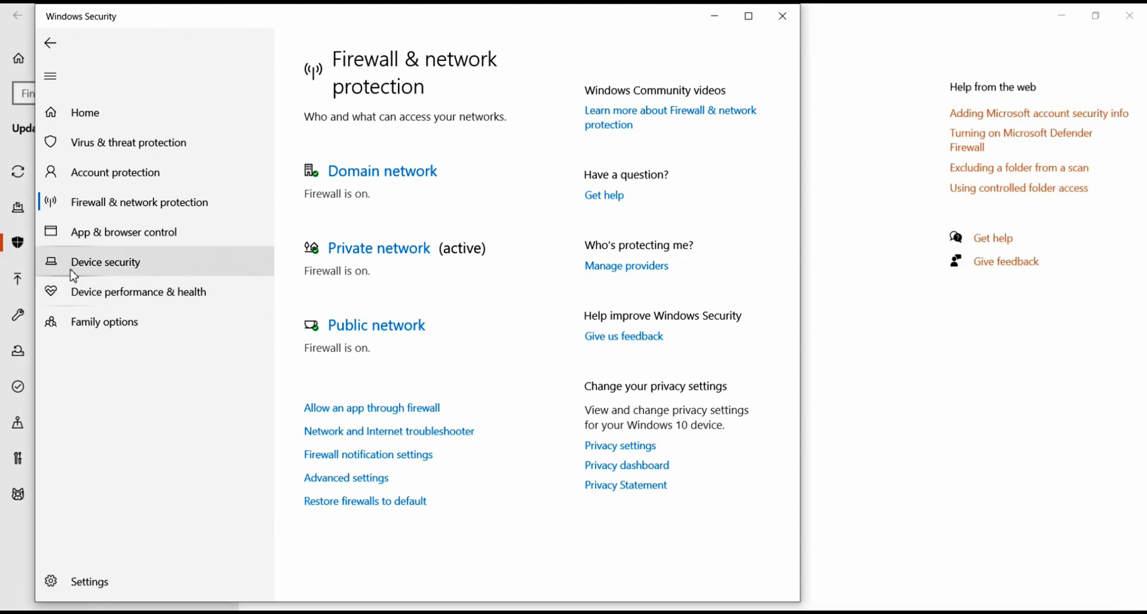
Maximize Windows Security and review its notification settings for virus, account and firewall protection
{"action": "left_click", "coordinate": [765, 23]}
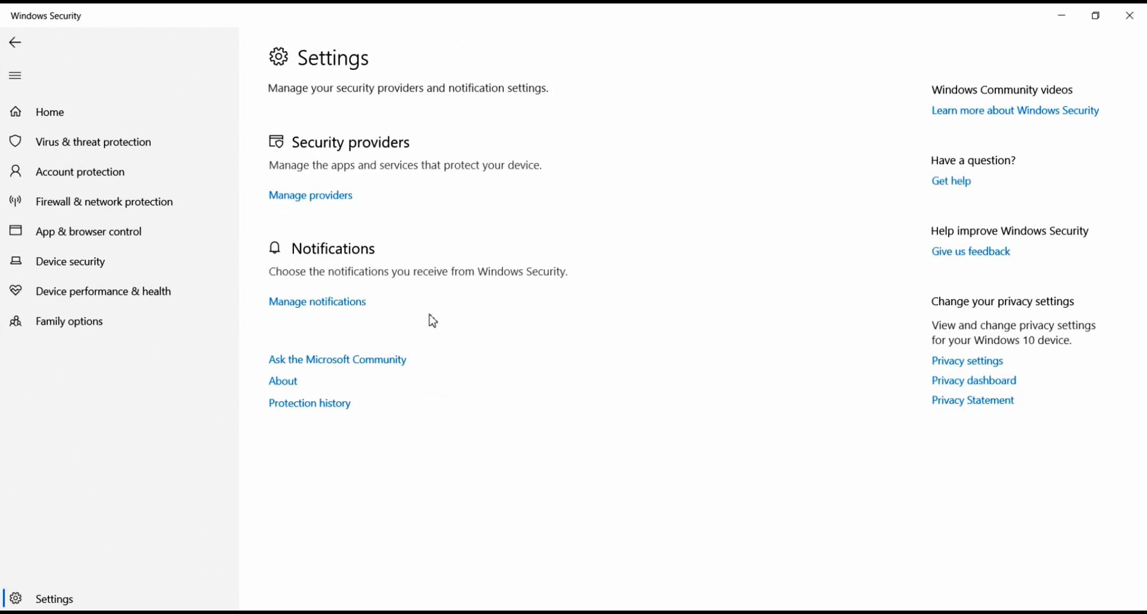
{"action": "left_click", "coordinate": [349, 303]}
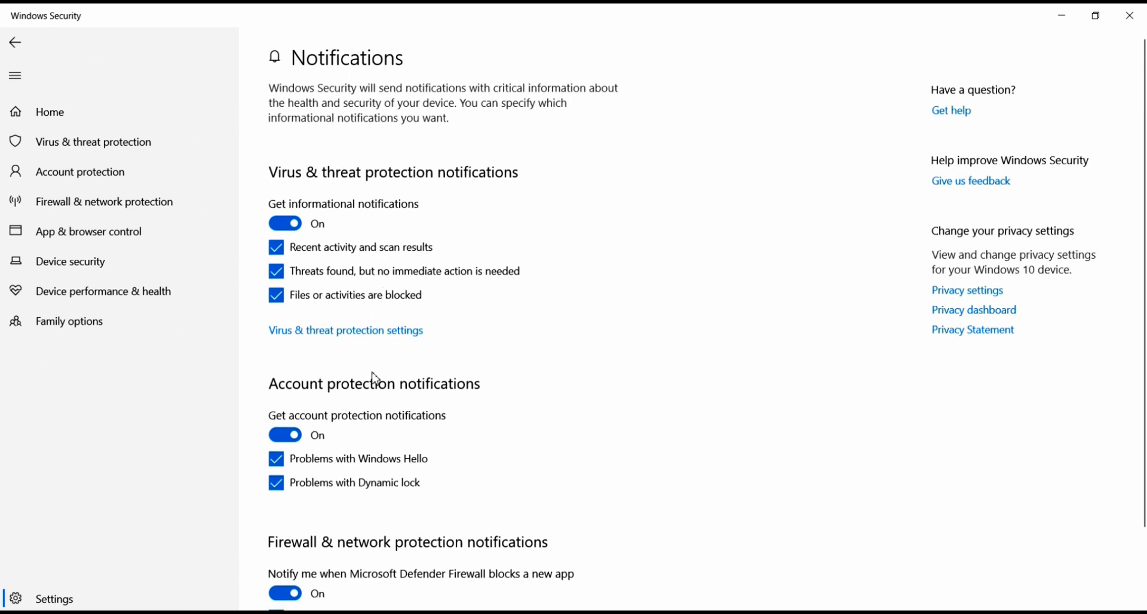
{"action": "scroll", "coordinate": [373, 379], "scroll_direction": "down", "scroll_amount": 3}
{"action": "scroll", "coordinate": [375, 378], "scroll_direction": "down", "scroll_amount": 1}
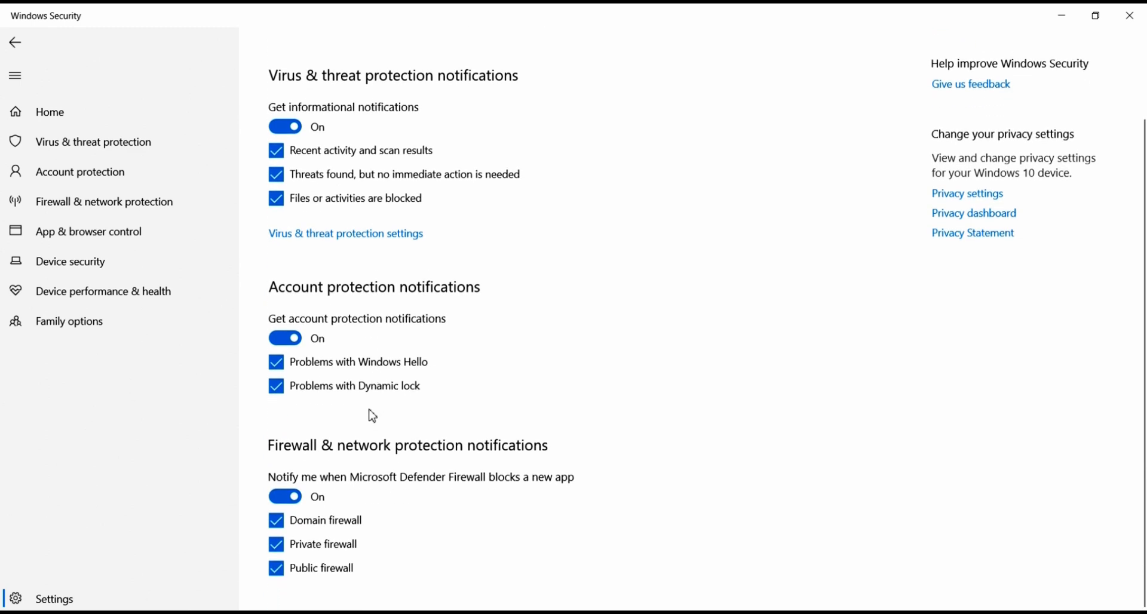
{"action": "scroll", "coordinate": [369, 414], "scroll_direction": "up", "scroll_amount": 3}
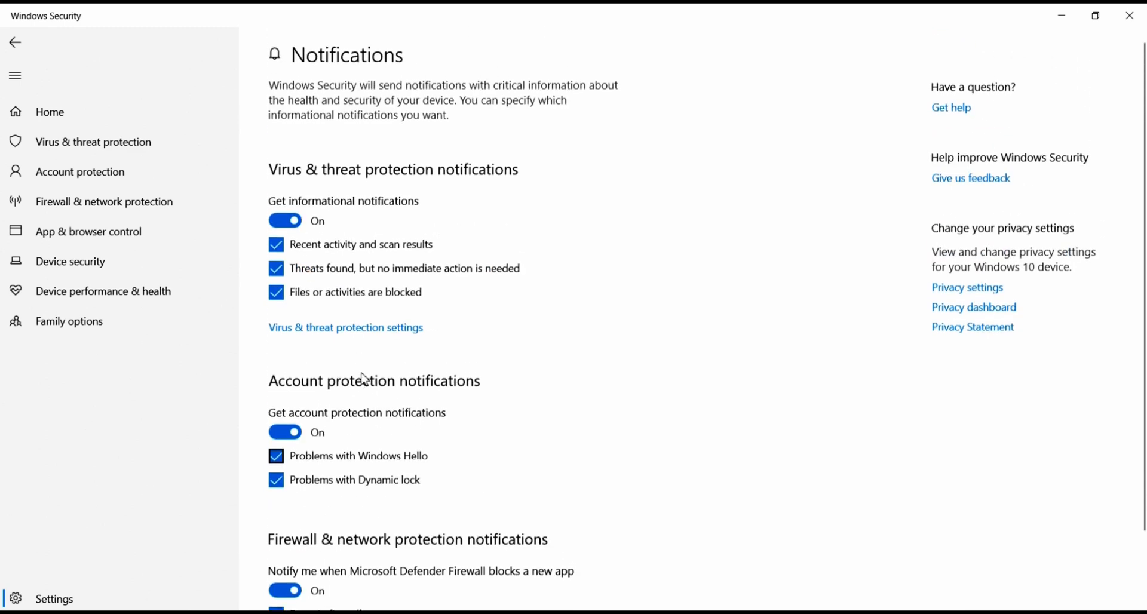
Check for security intelligence updates under Virus & threat protection and return to its overview
{"action": "left_click", "coordinate": [99, 145]}
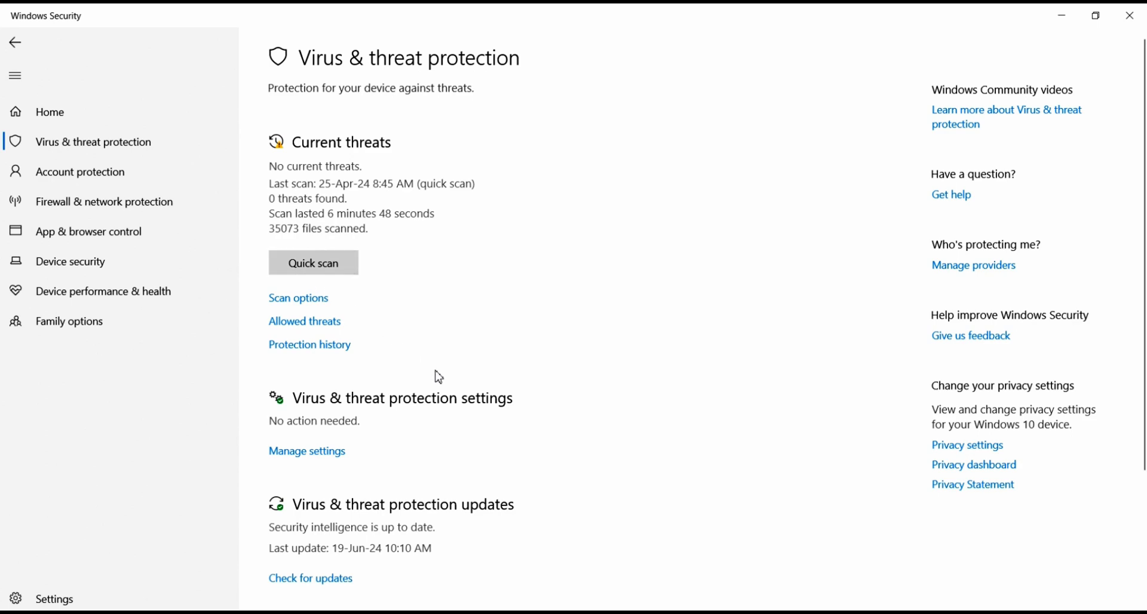
{"action": "scroll", "coordinate": [461, 458], "scroll_direction": "down", "scroll_amount": 3}
{"action": "scroll", "coordinate": [463, 460], "scroll_direction": "up", "scroll_amount": 3}
{"action": "scroll", "coordinate": [460, 460], "scroll_direction": "down", "scroll_amount": 2}
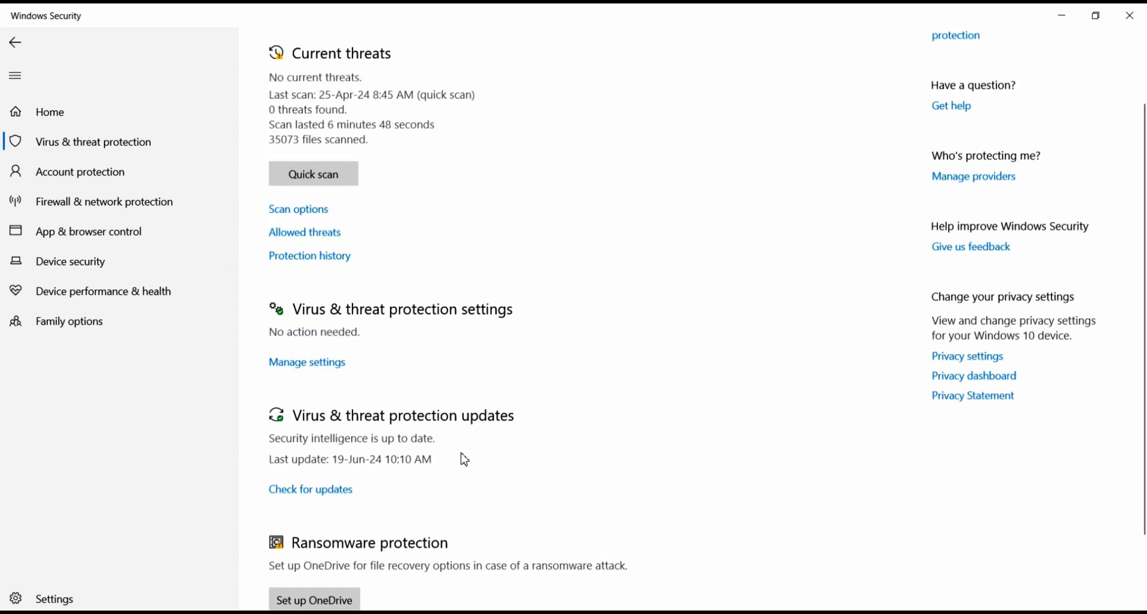
{"action": "left_click", "coordinate": [335, 491]}
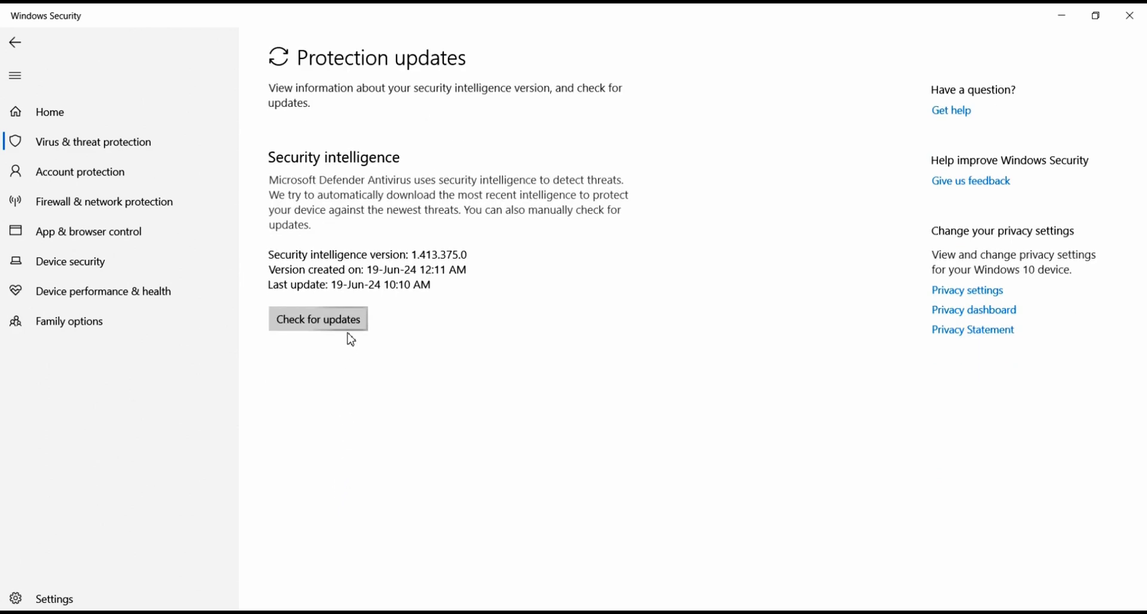
{"action": "left_click", "coordinate": [353, 325]}
{"action": "left_click", "coordinate": [16, 45]}
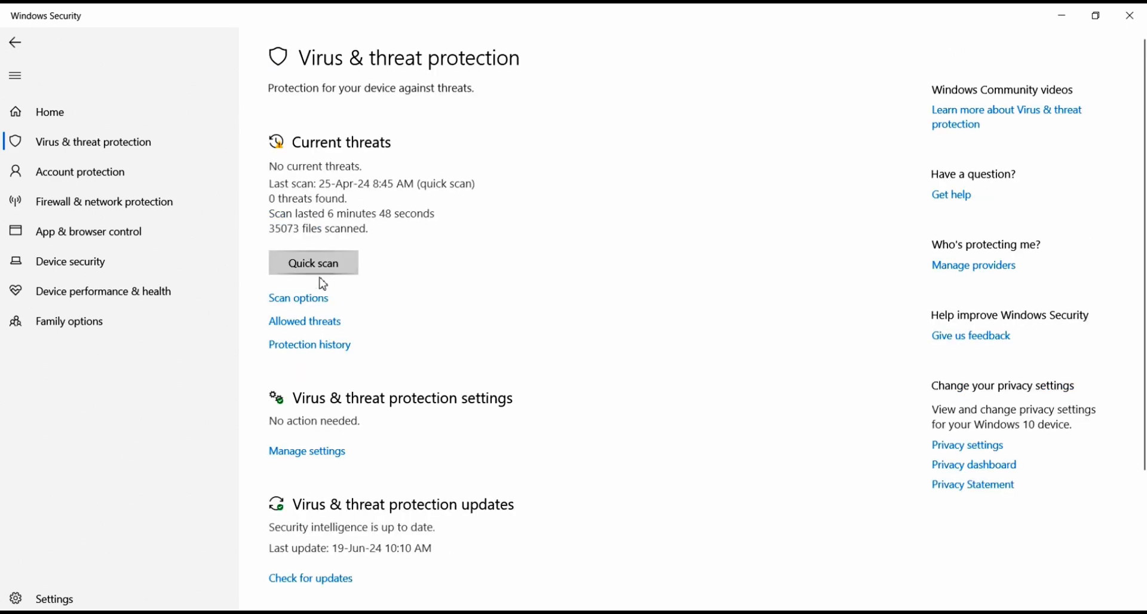
Start a full scan of the device from the virus and threat scan options
{"action": "left_click", "coordinate": [310, 301]}
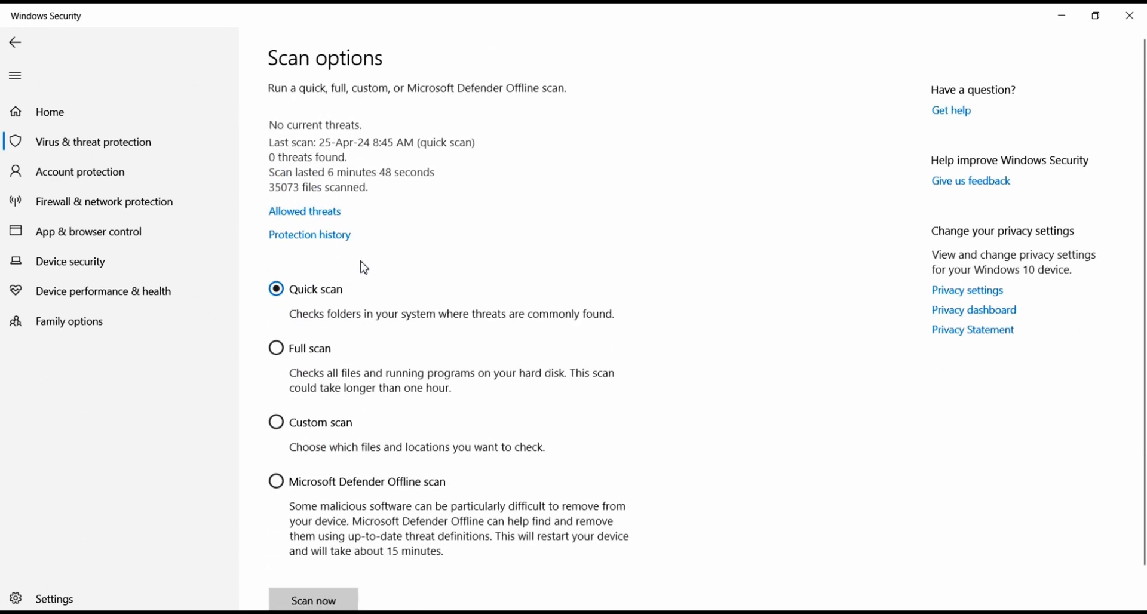
{"action": "left_click", "coordinate": [279, 353]}
{"action": "left_click", "coordinate": [336, 602]}
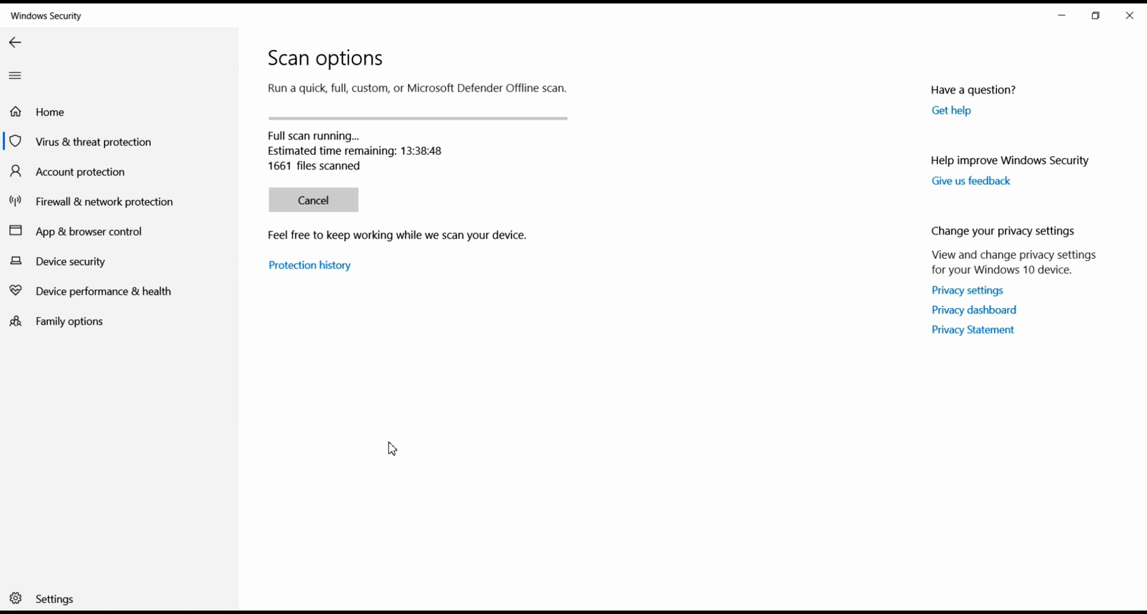
Exclude the folder D:\Activity report & Time sheet_September 2023 from Microsoft Defender Antivirus scans
{"action": "left_click", "coordinate": [112, 145]}
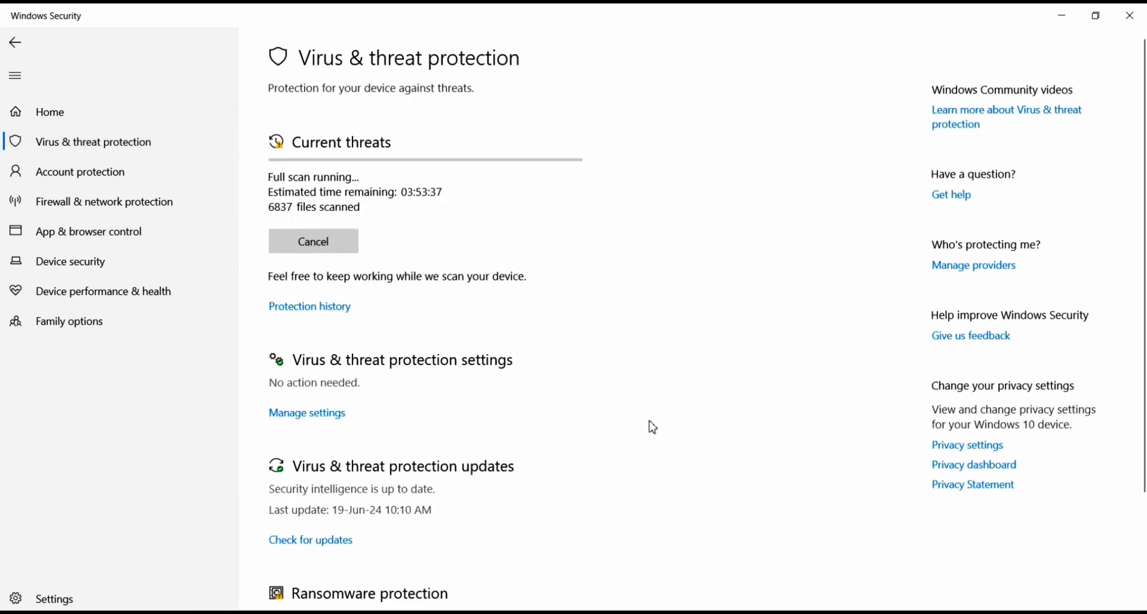
{"action": "left_click", "coordinate": [319, 412]}
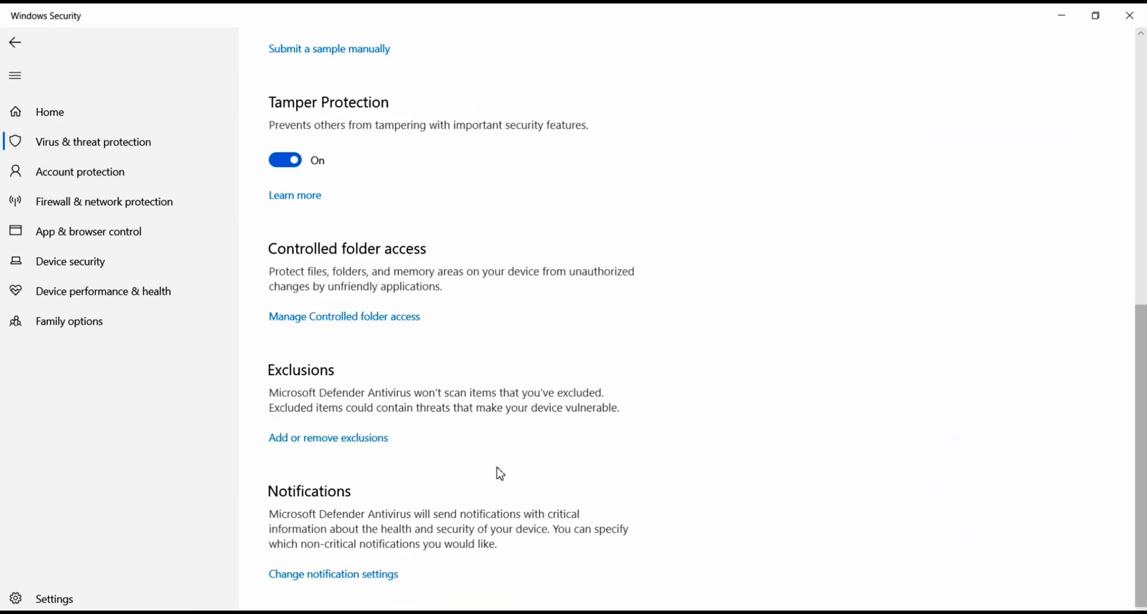
{"action": "left_click", "coordinate": [337, 443]}
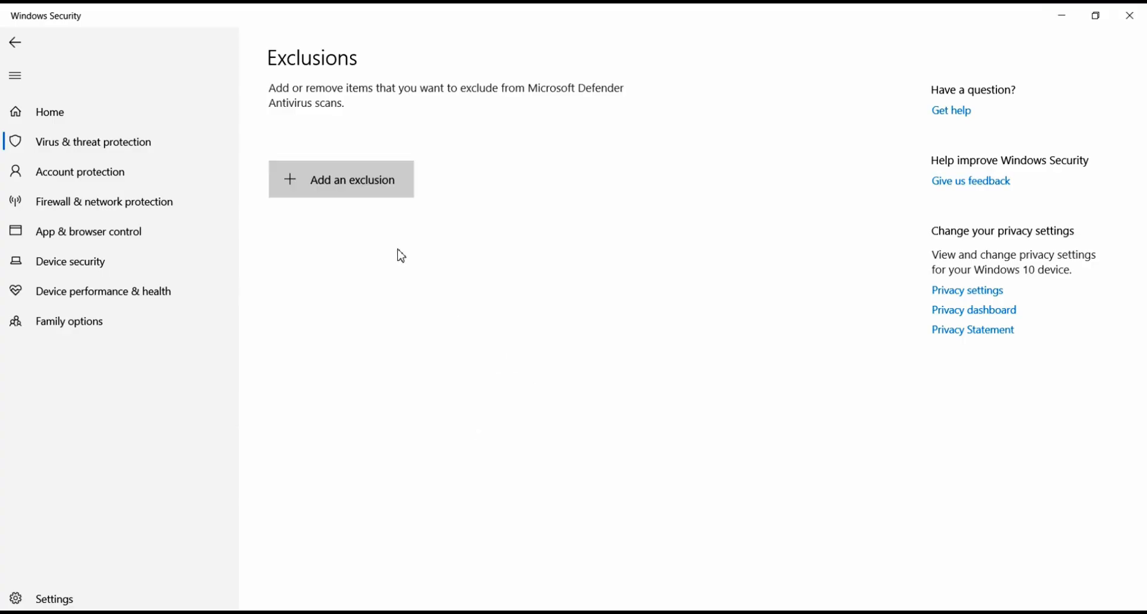
{"action": "left_click", "coordinate": [337, 188]}
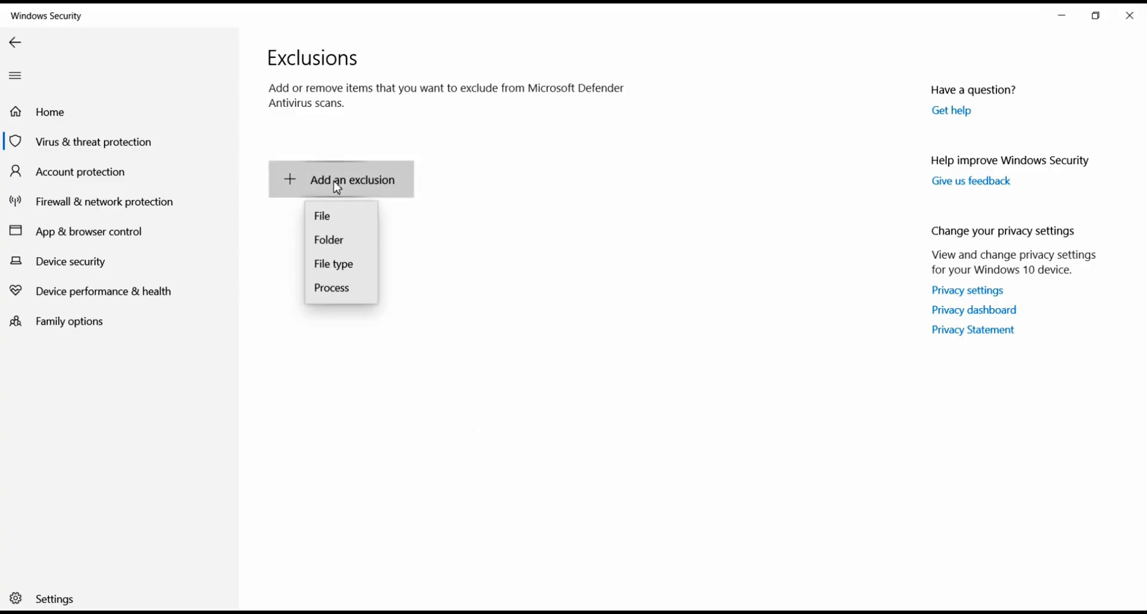
{"action": "left_click", "coordinate": [348, 245]}
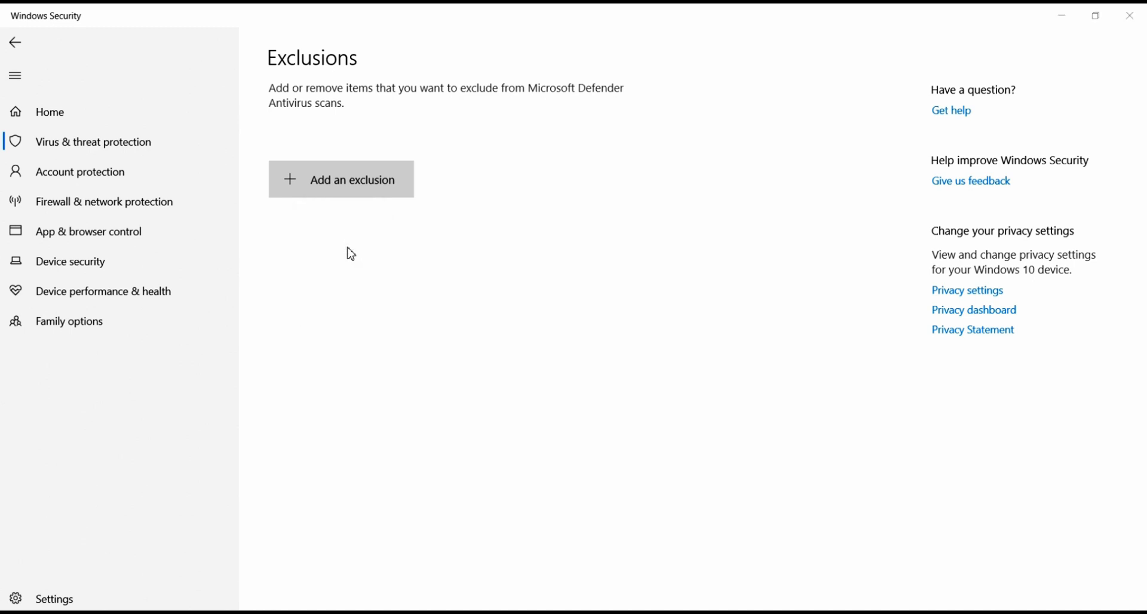
{"action": "scroll", "coordinate": [96, 226], "scroll_direction": "down", "scroll_amount": 3}
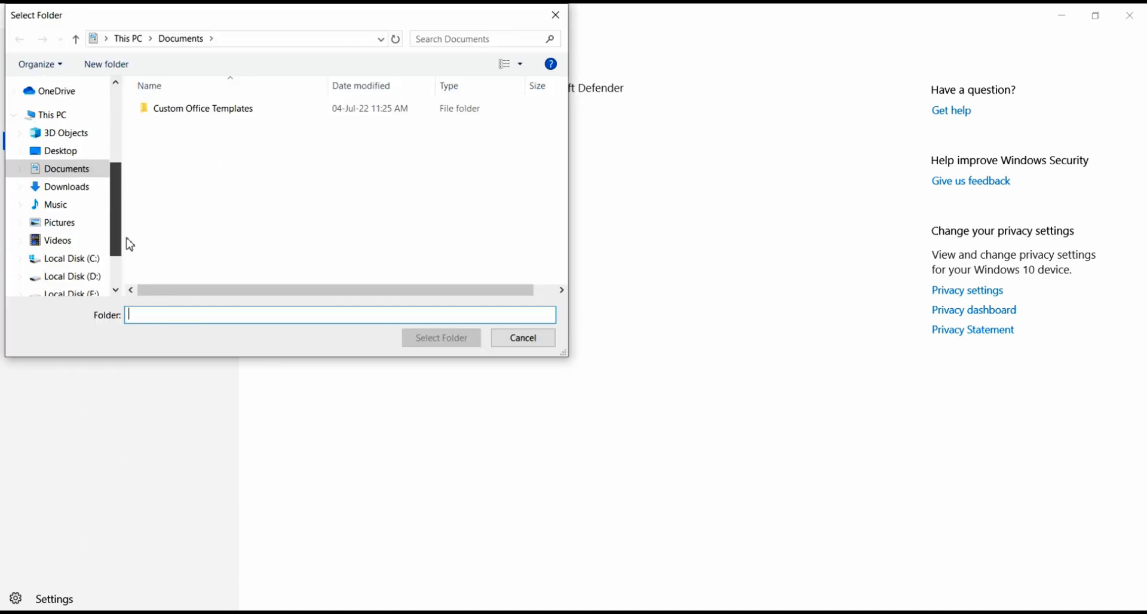
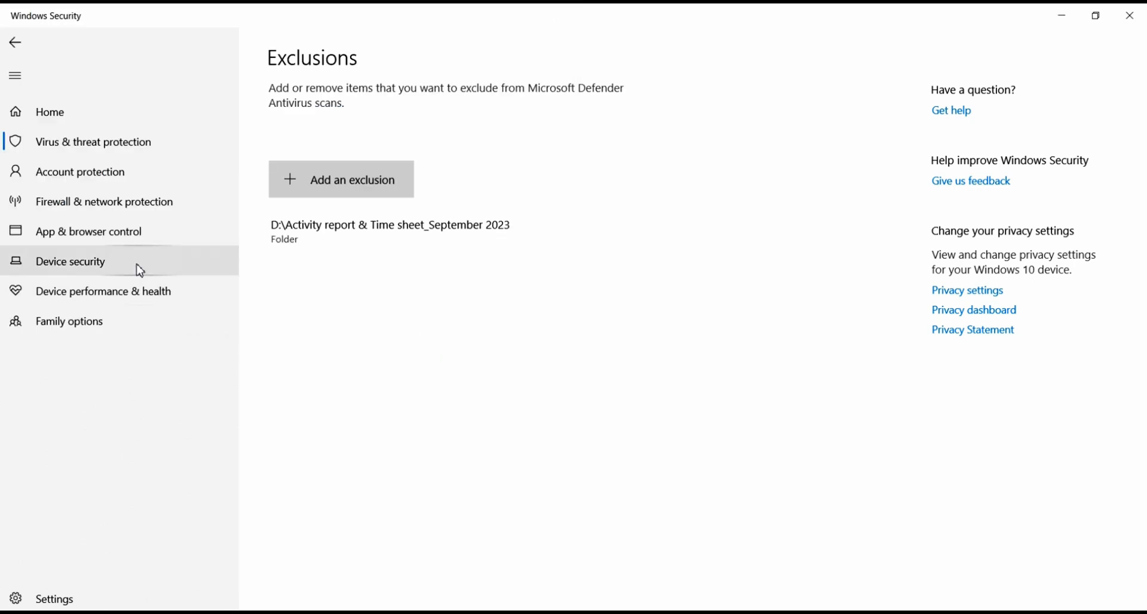
Switch to Task Scheduler and maximize its window
{"action": "type", "text": "task"}
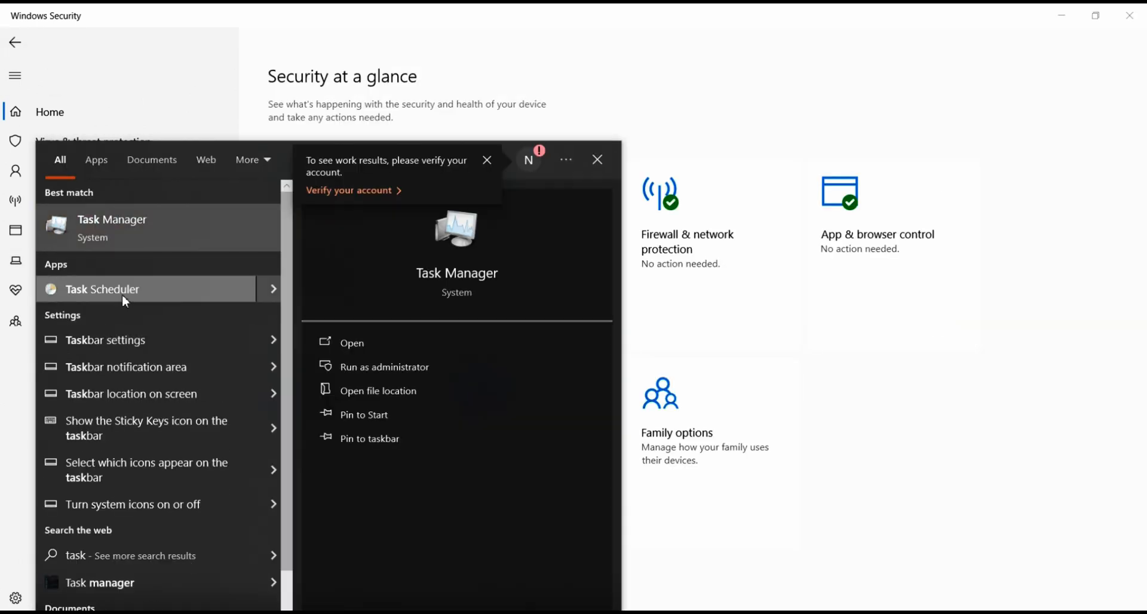
{"action": "left_click", "coordinate": [373, 343]}
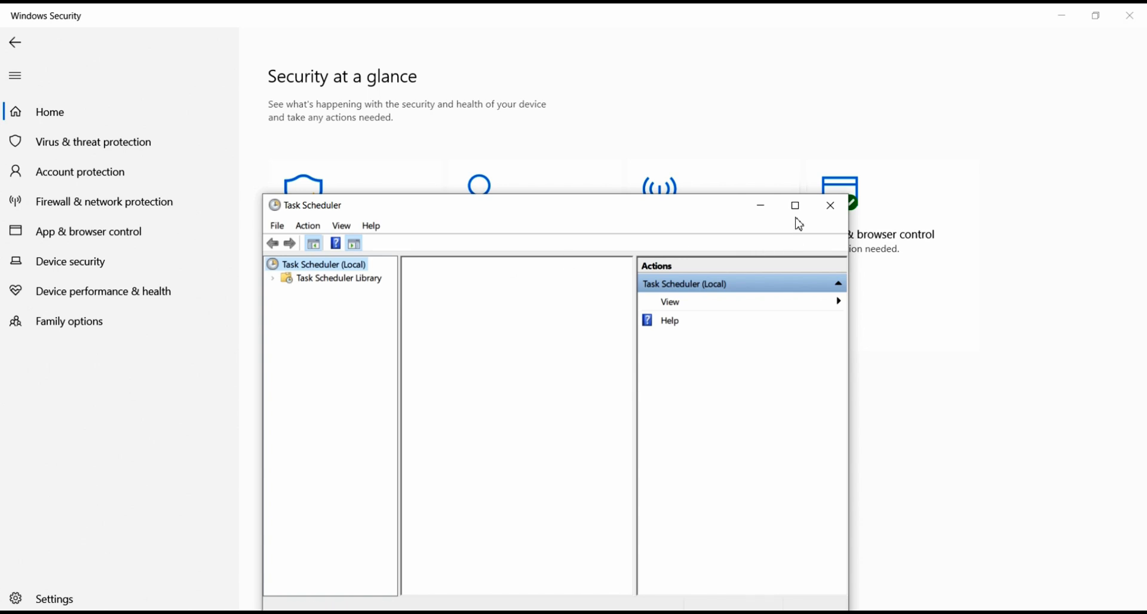
{"action": "left_click", "coordinate": [795, 203]}
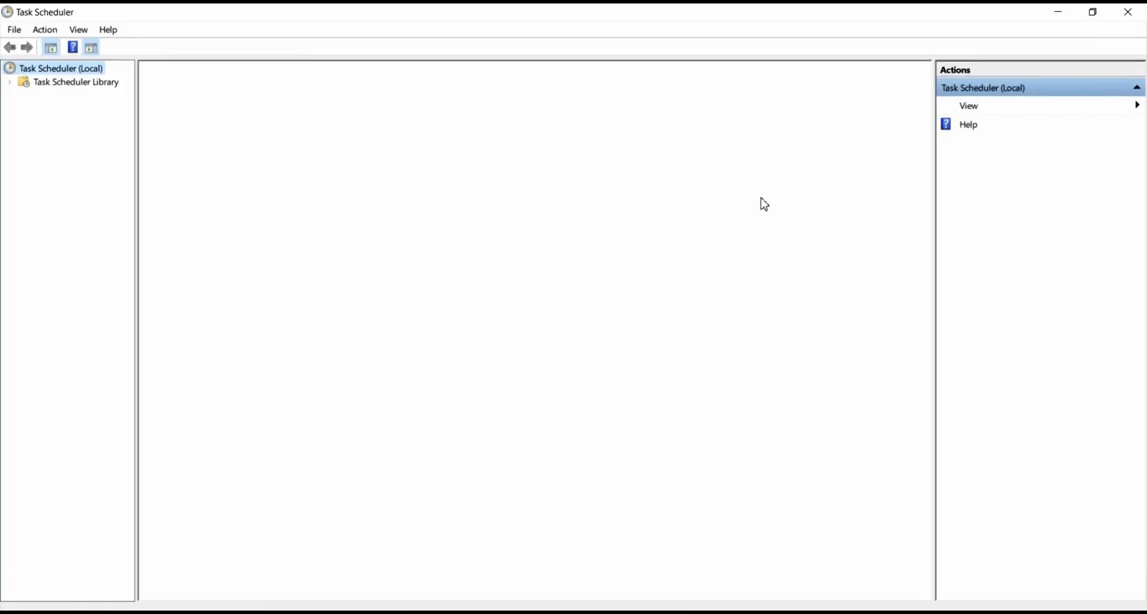
Show the Windows Defender tasks in the Microsoft > Windows folder of the Task Scheduler Library
{"action": "left_click", "coordinate": [74, 91]}
{"action": "left_click", "coordinate": [66, 137]}
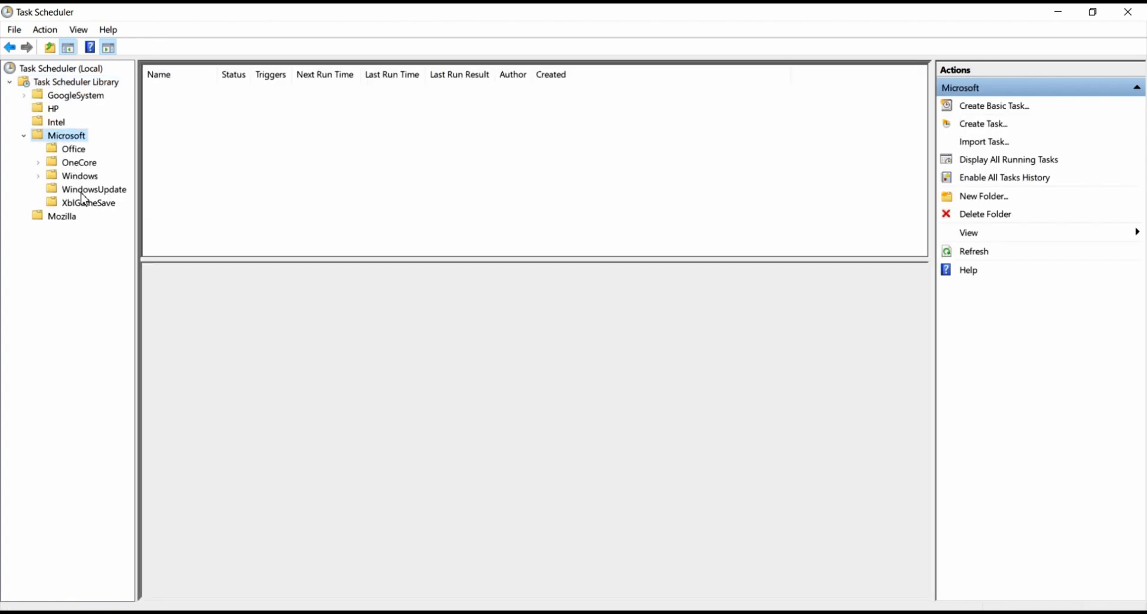
{"action": "left_click", "coordinate": [39, 177]}
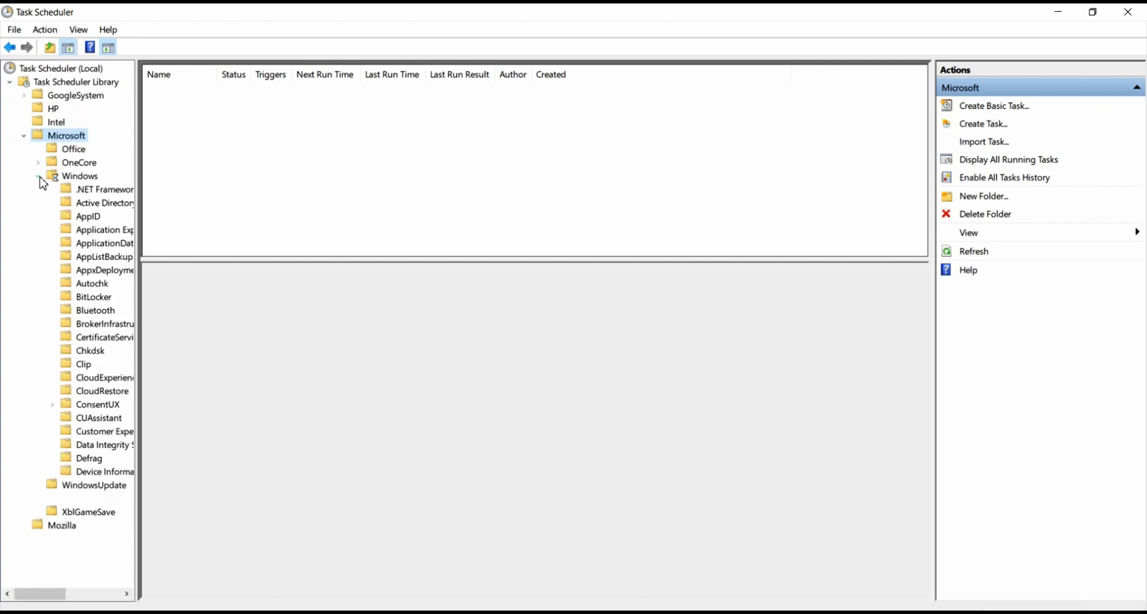
{"action": "left_click_drag", "start_coordinate": [134, 215], "coordinate": [144, 550]}
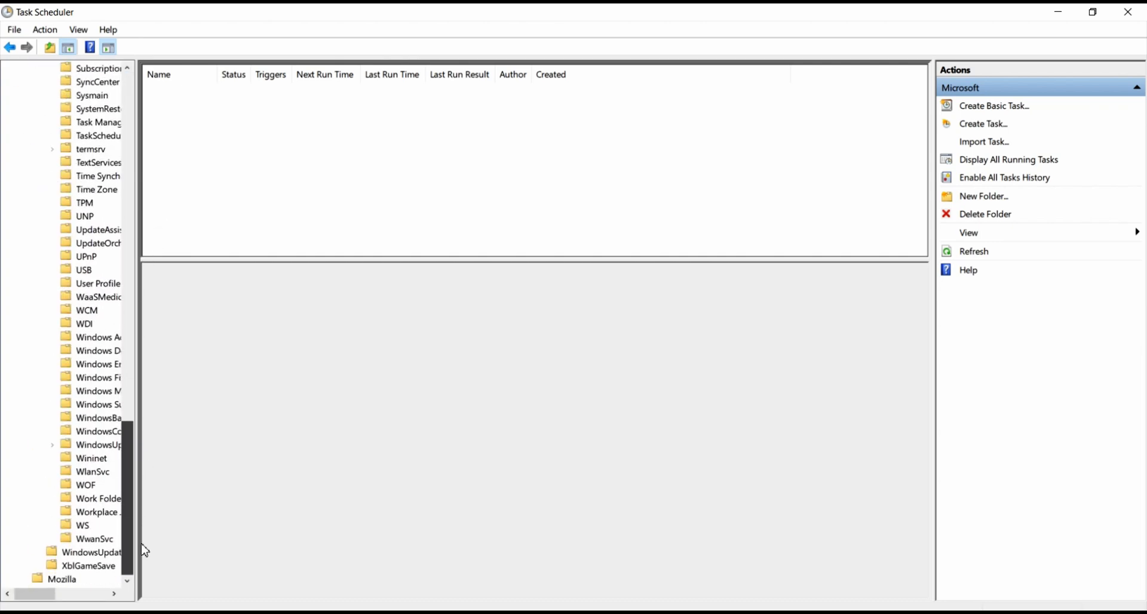
{"action": "left_click_drag", "start_coordinate": [31, 595], "coordinate": [51, 603]}
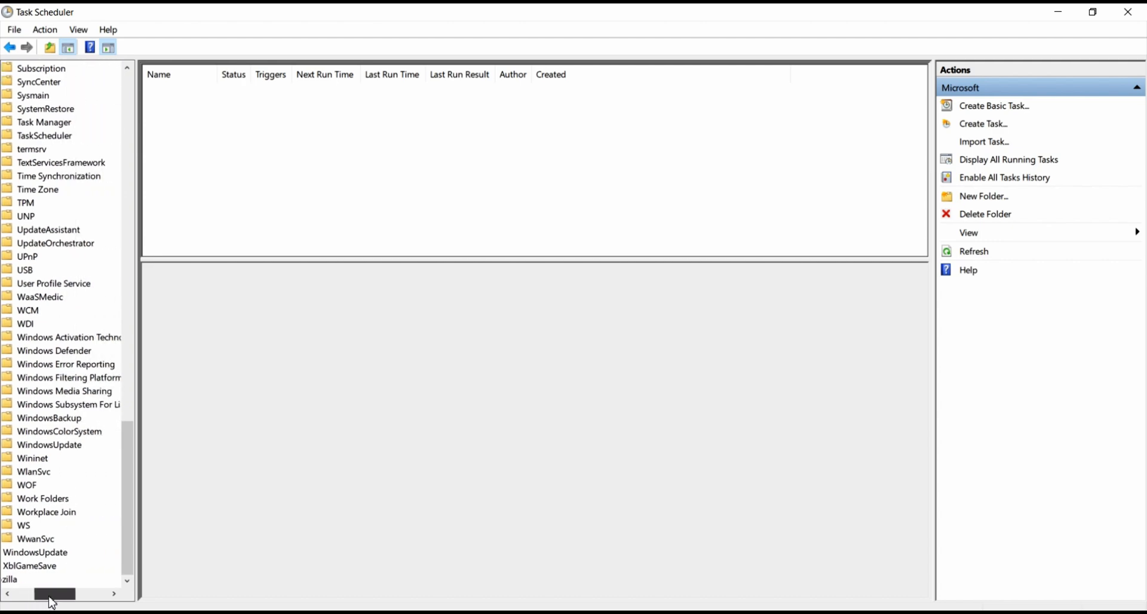
{"action": "left_click", "coordinate": [60, 353]}
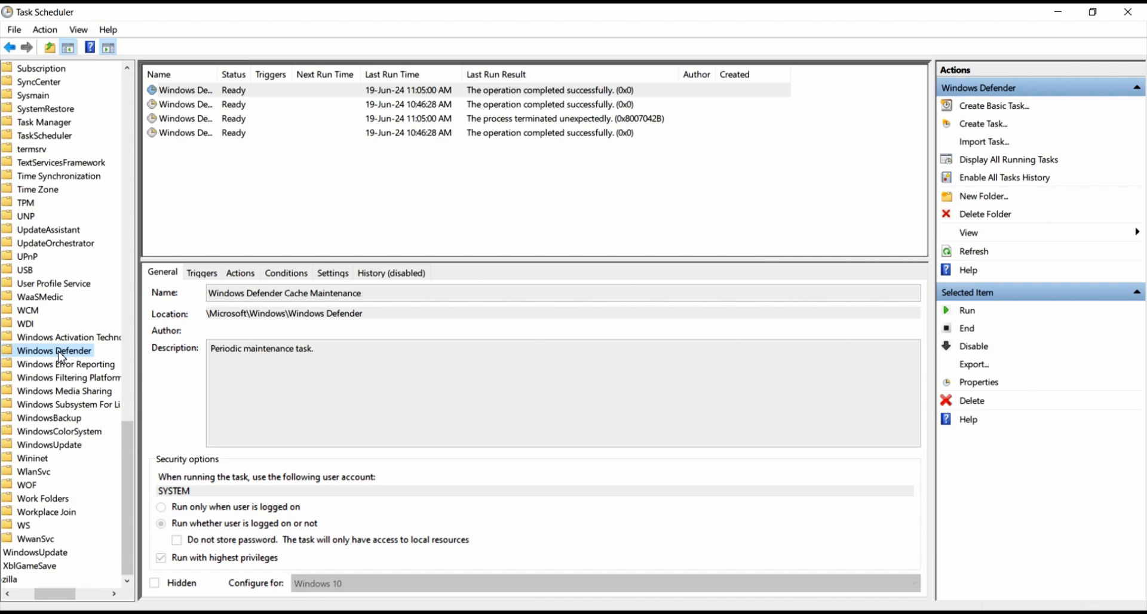
{"action": "right_click", "coordinate": [62, 358]}
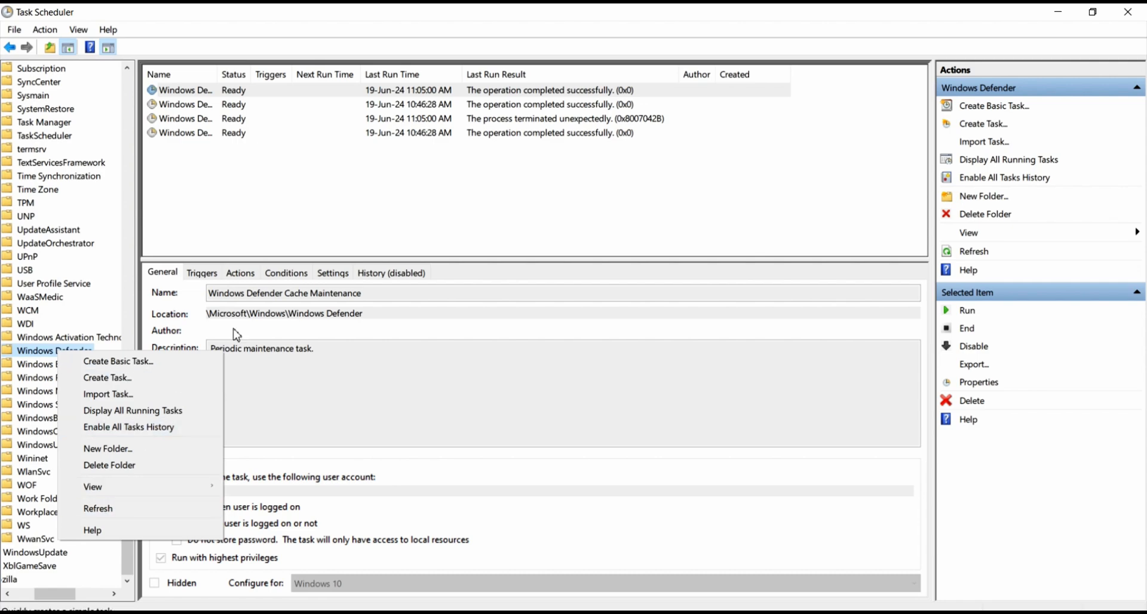
{"action": "left_click", "coordinate": [684, 243]}
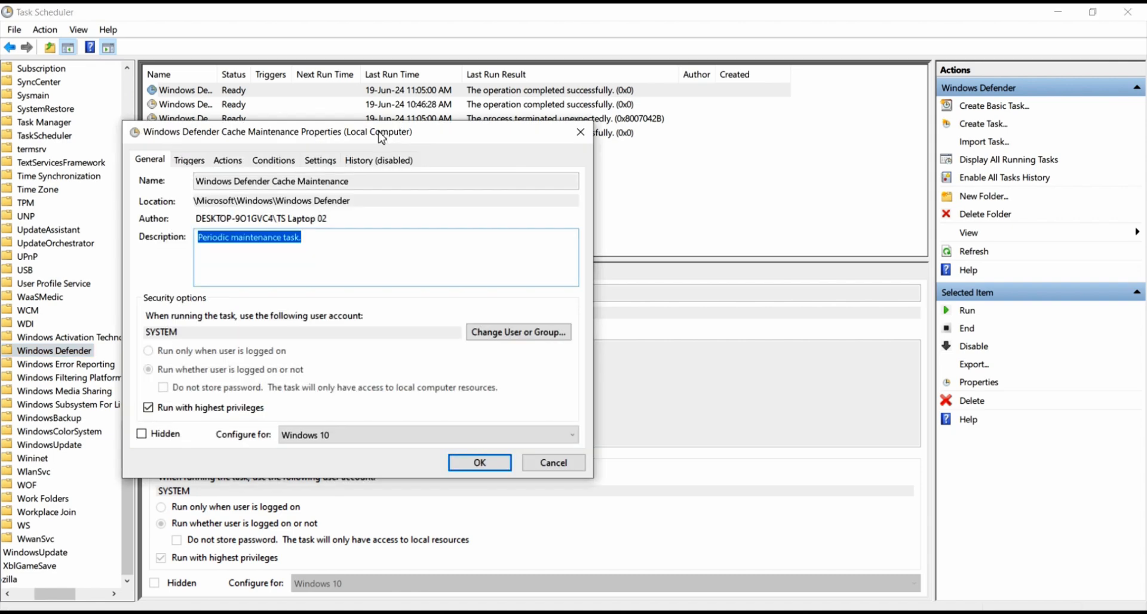
Add a weekly trigger to the Windows Defender Cache Maintenance task, starting 26-Jun-24 and recurring every Friday, and save the task
{"action": "left_click_drag", "start_coordinate": [383, 138], "coordinate": [518, 147]}
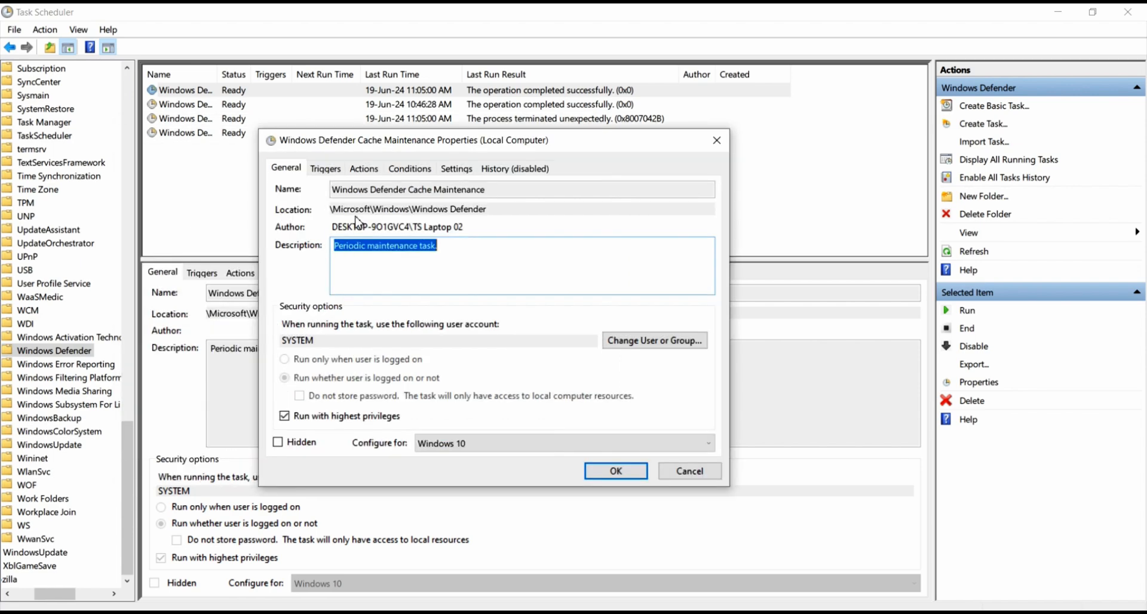
{"action": "left_click", "coordinate": [325, 169]}
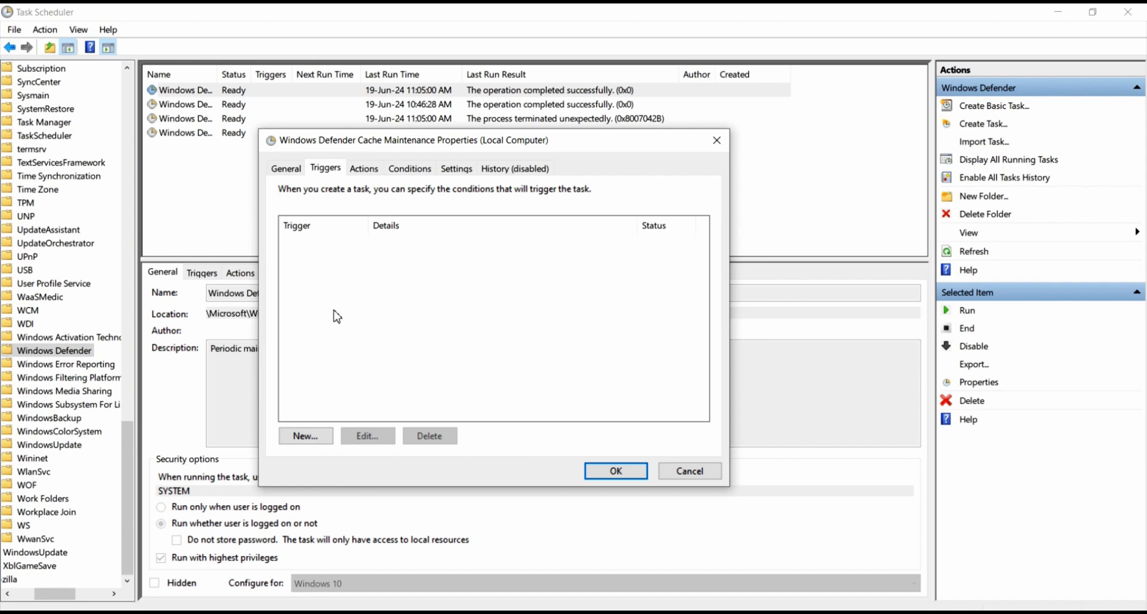
{"action": "left_click", "coordinate": [312, 437]}
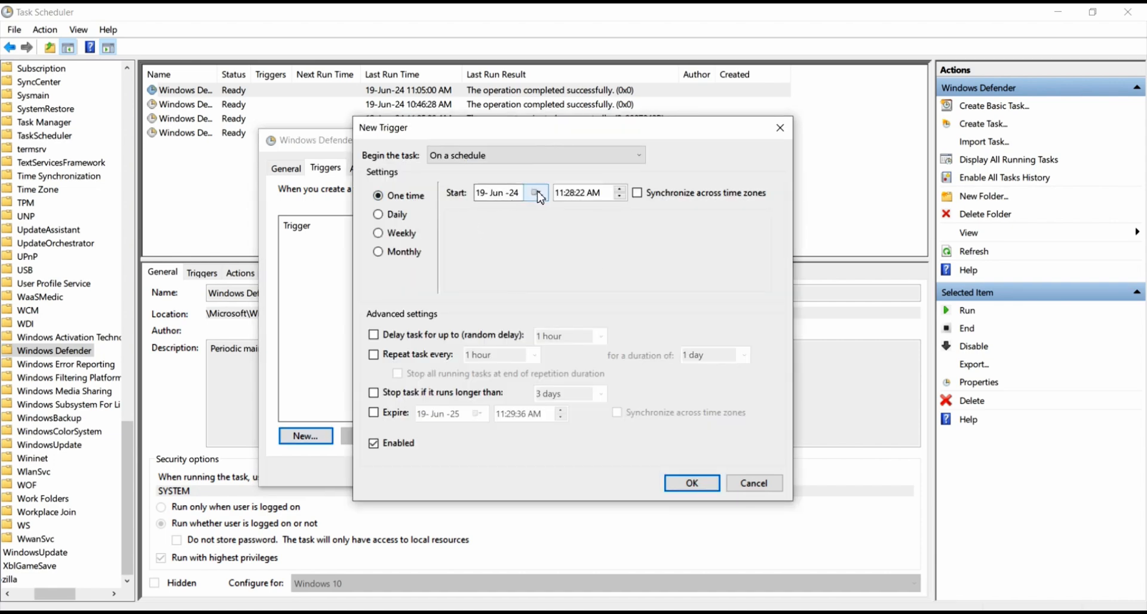
{"action": "left_click", "coordinate": [536, 193]}
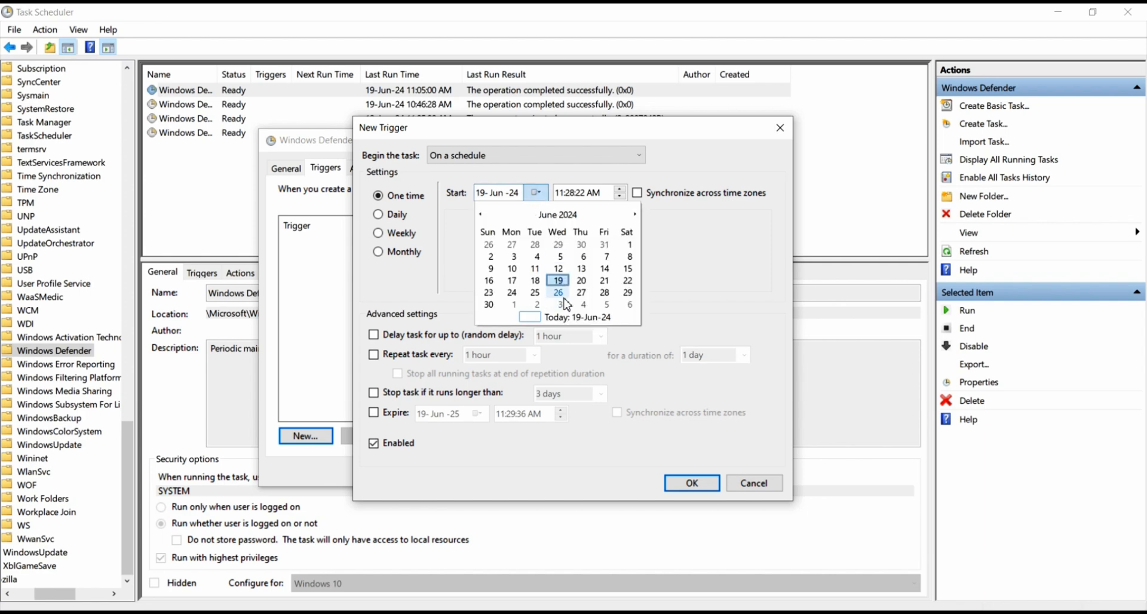
{"action": "left_click", "coordinate": [559, 292]}
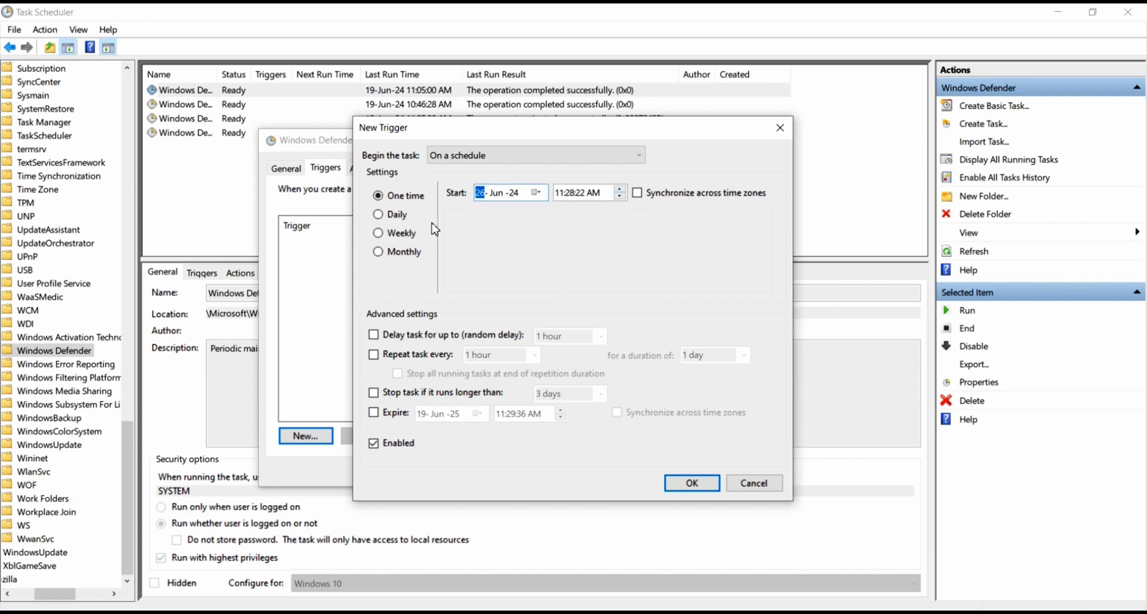
{"action": "left_click", "coordinate": [399, 234]}
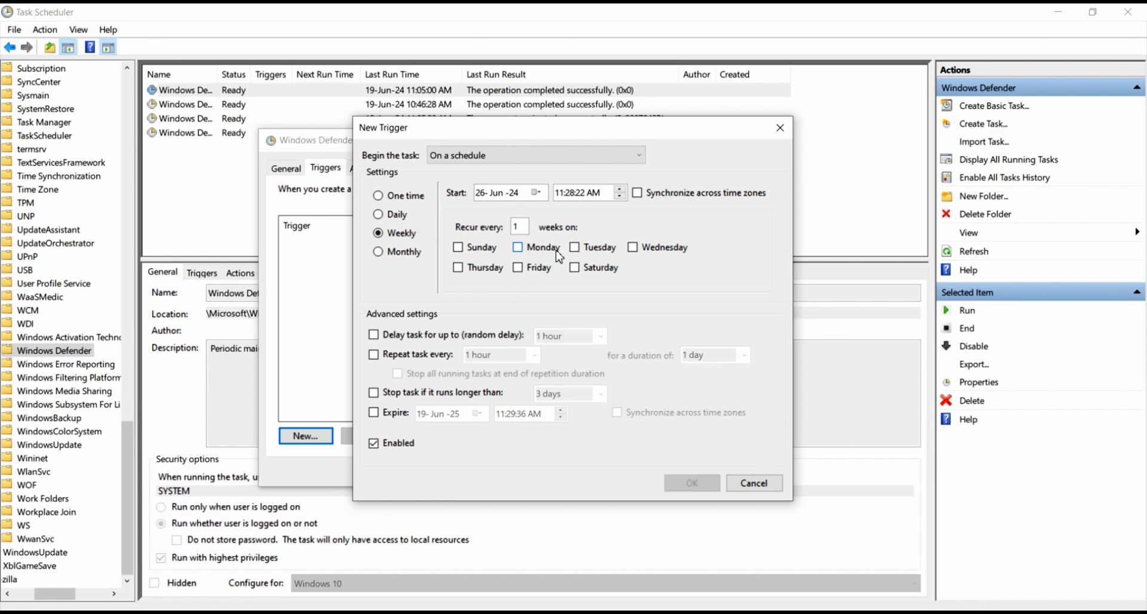
{"action": "left_click", "coordinate": [519, 269]}
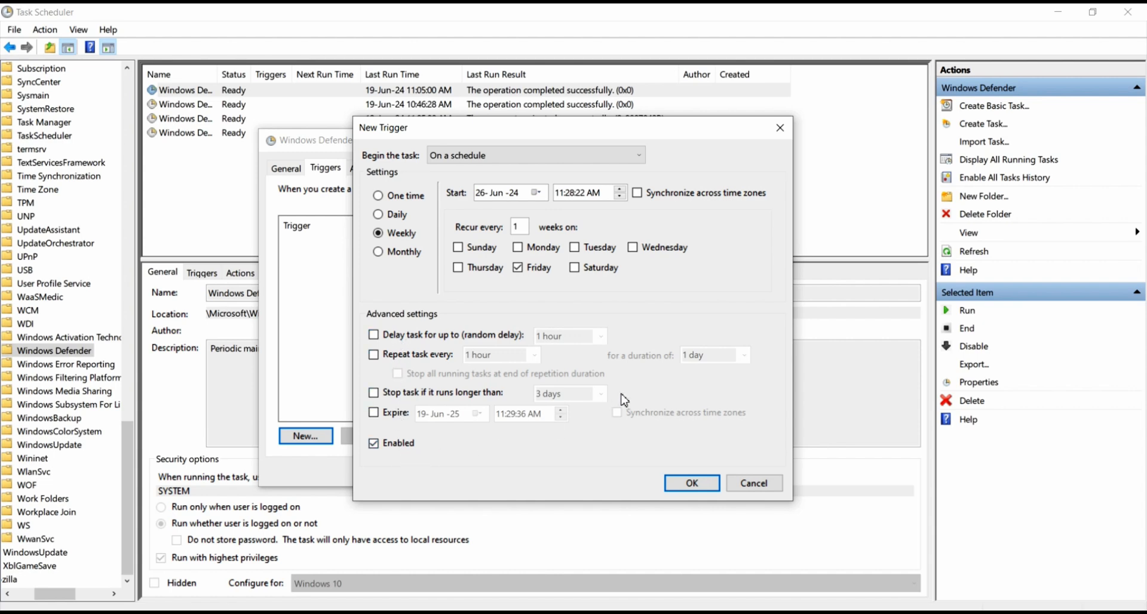
{"action": "left_click", "coordinate": [704, 485]}
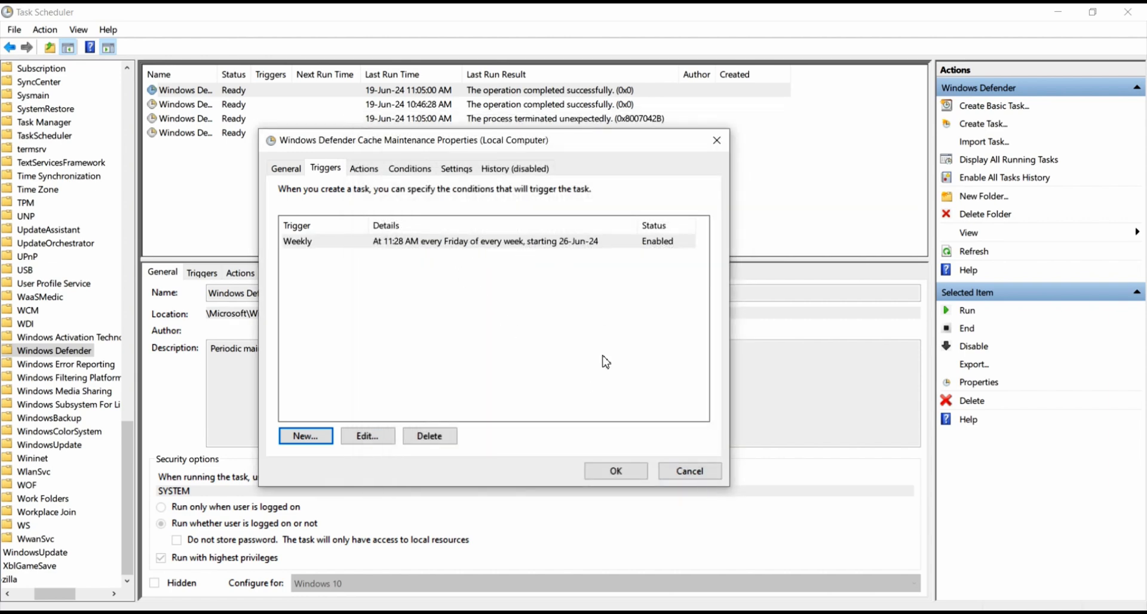
{"action": "left_click", "coordinate": [621, 475]}
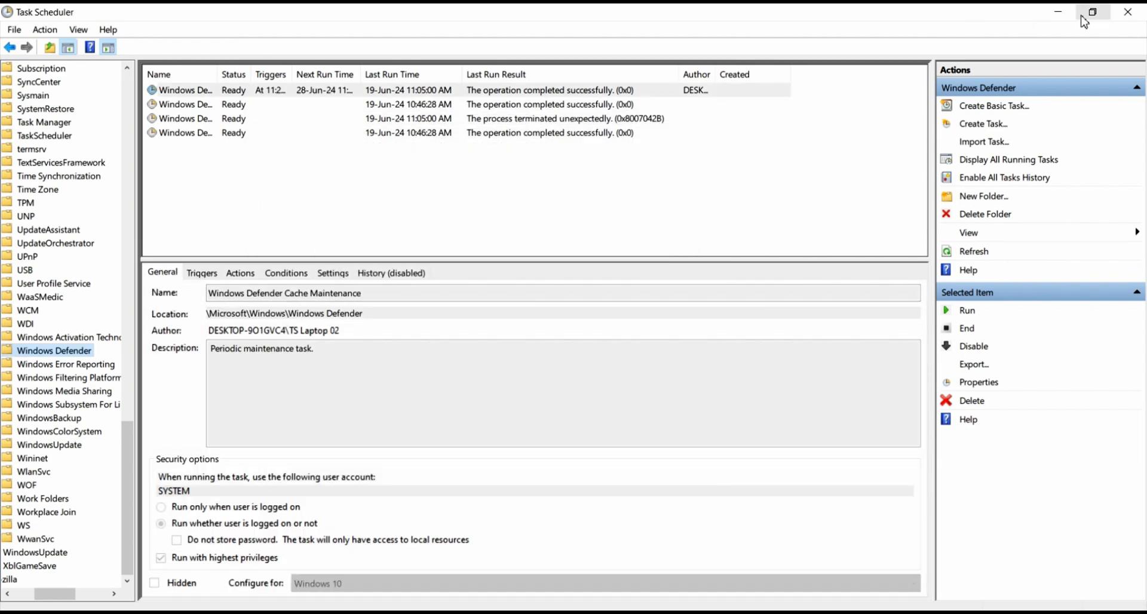